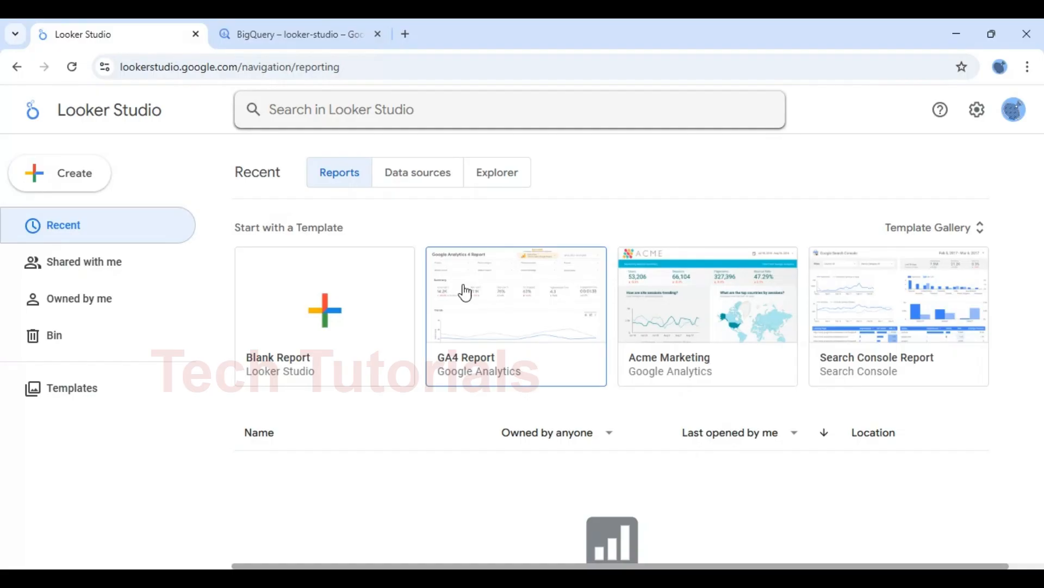
Switch to BigQuery and preview the rows of the bikeshare_regions table in the citi_bikes_demo dataset.
{"action": "left_click", "coordinate": [292, 40]}
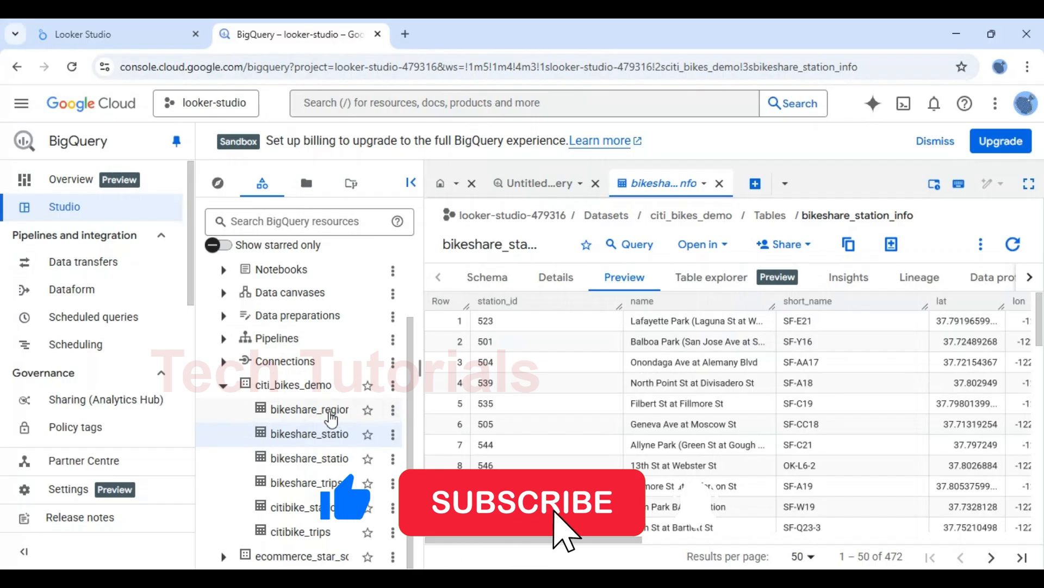
{"action": "left_click", "coordinate": [331, 415]}
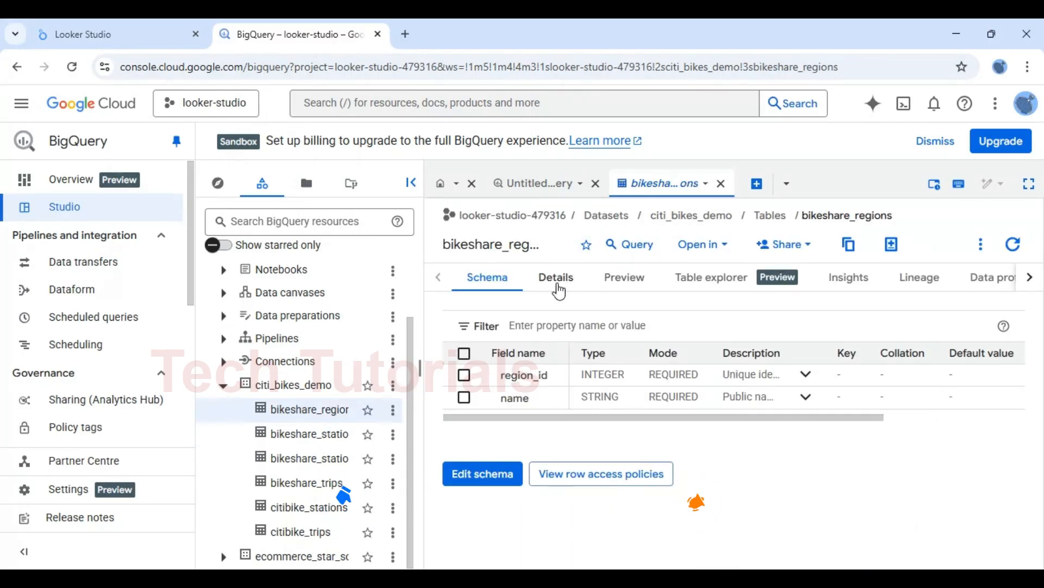
{"action": "left_click", "coordinate": [559, 290]}
{"action": "left_click", "coordinate": [622, 287]}
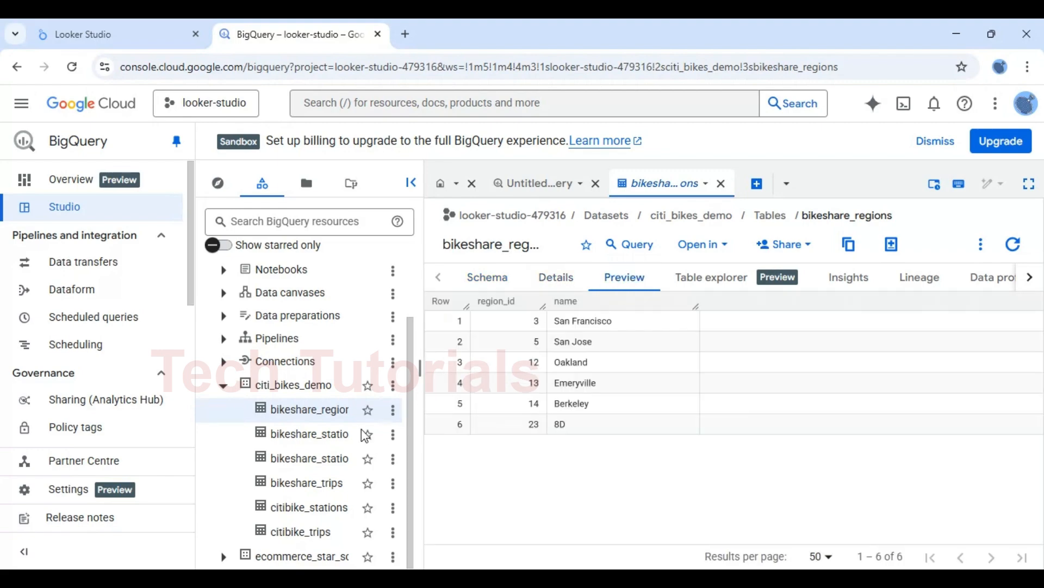
Preview the rows of the bikeshare_station_info table in the citi_bikes_demo dataset.
{"action": "left_click", "coordinate": [293, 440]}
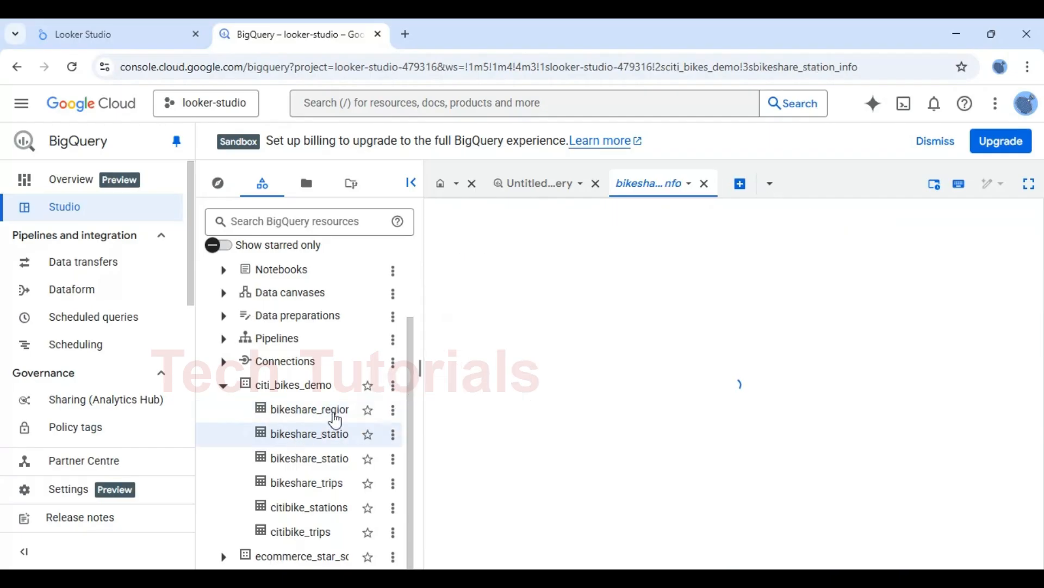
{"action": "left_click", "coordinate": [572, 289]}
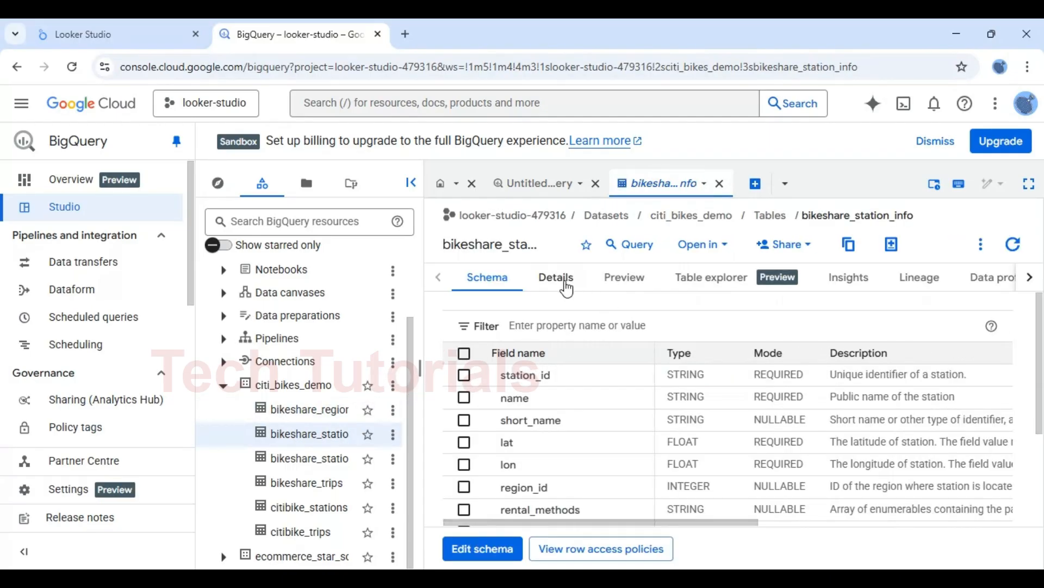
{"action": "left_click", "coordinate": [617, 286]}
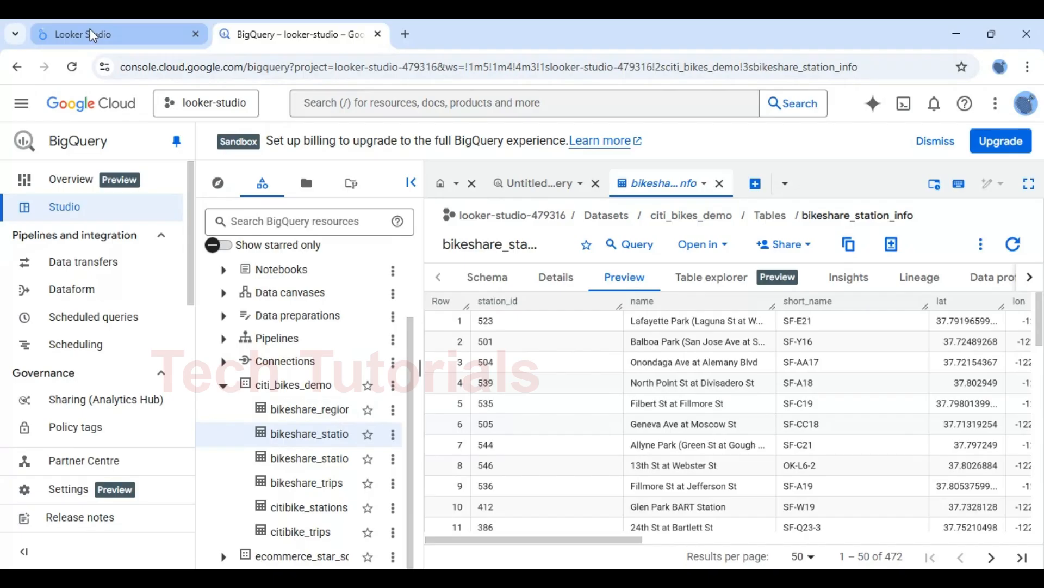
Switch to Looker Studio and open the bikeshare_regions data source from the recent data sources.
{"action": "left_click", "coordinate": [119, 44]}
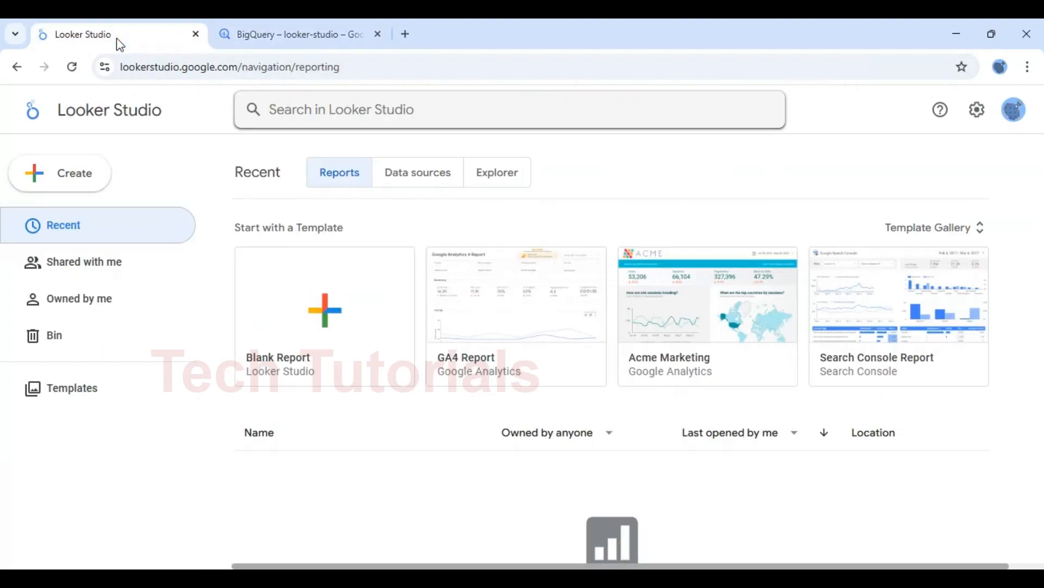
{"action": "left_click", "coordinate": [318, 46]}
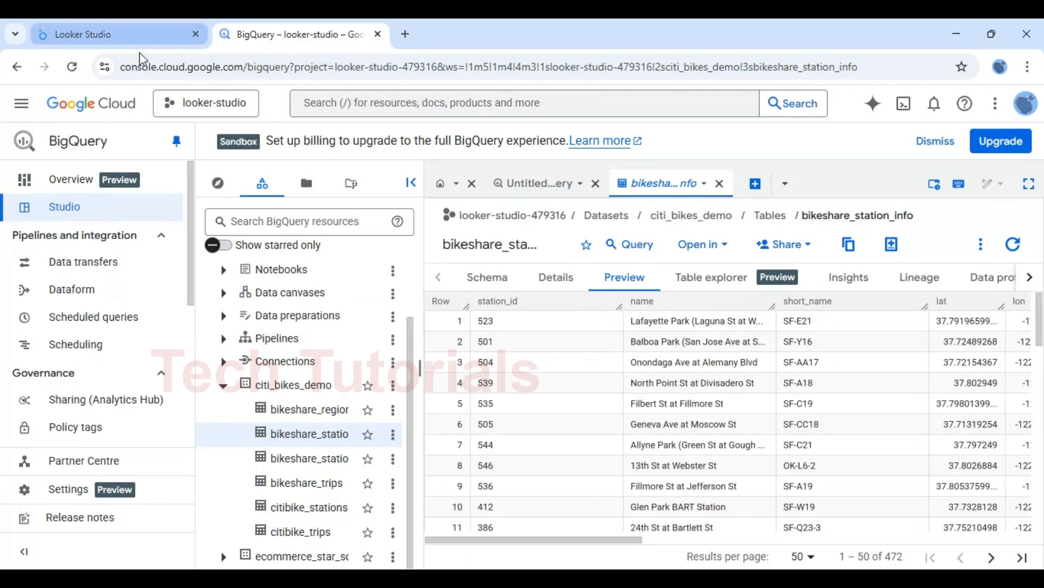
{"action": "left_click", "coordinate": [121, 34]}
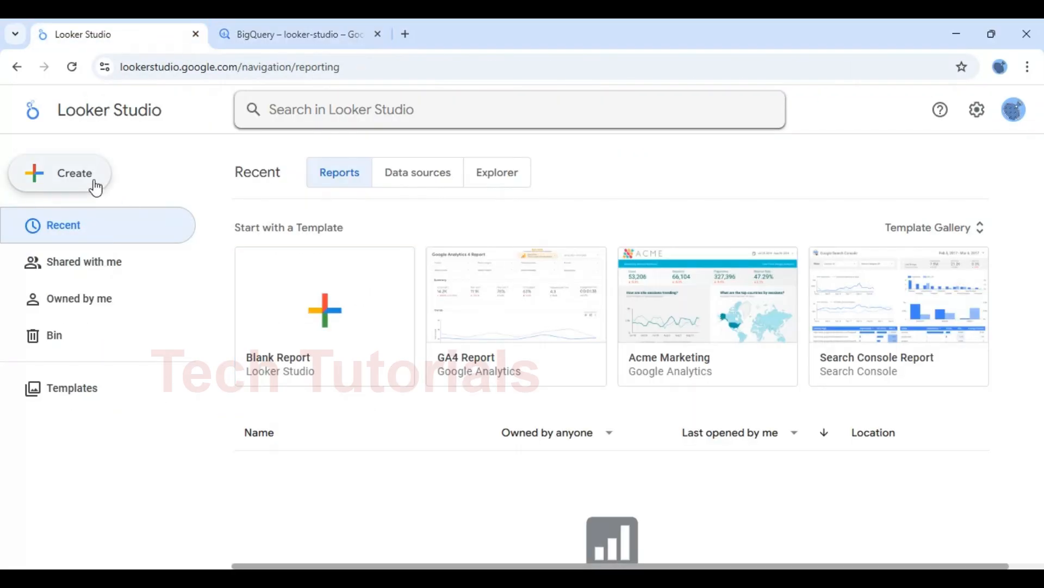
{"action": "left_click", "coordinate": [414, 184]}
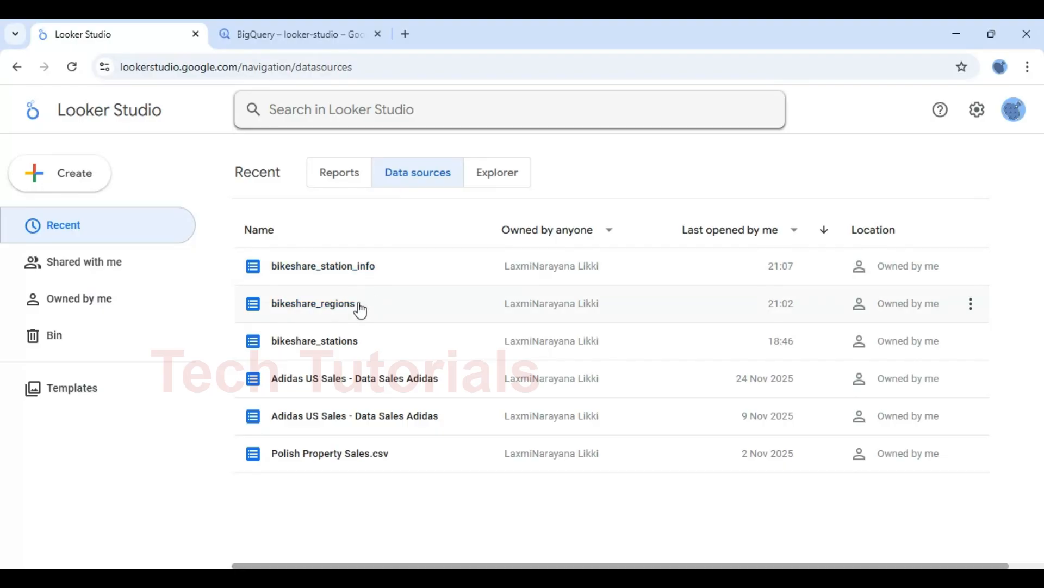
{"action": "left_click", "coordinate": [334, 304]}
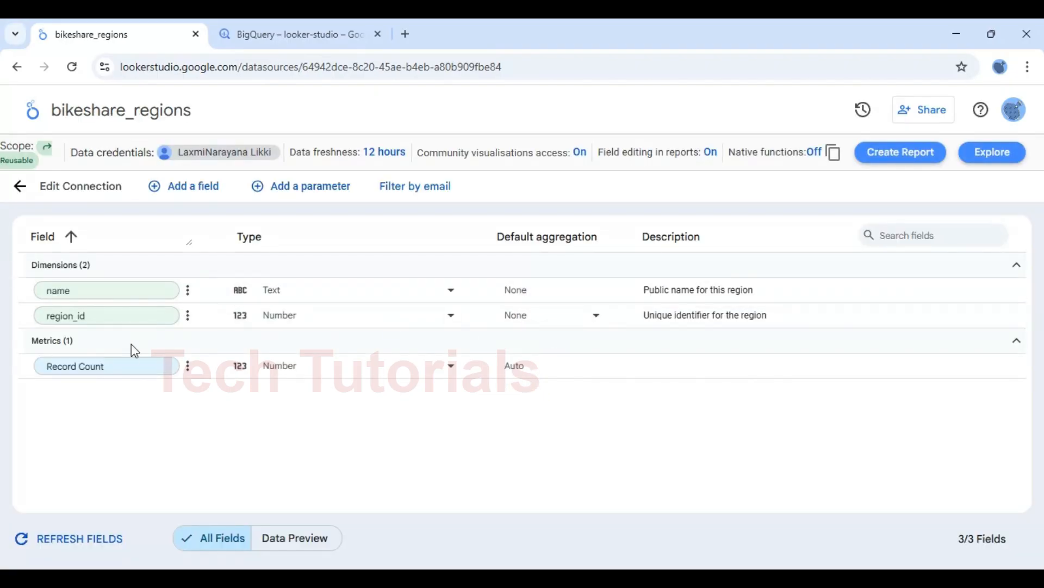
Preview the data of all bikeshare_regions fields, and return to the list of data sources.
{"action": "left_click", "coordinate": [318, 544]}
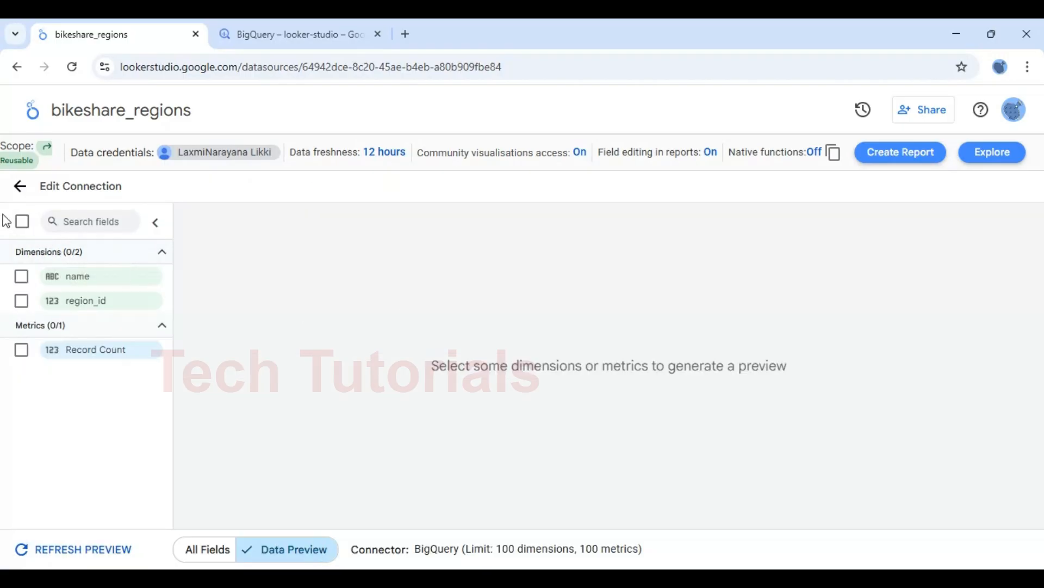
{"action": "left_click", "coordinate": [23, 221]}
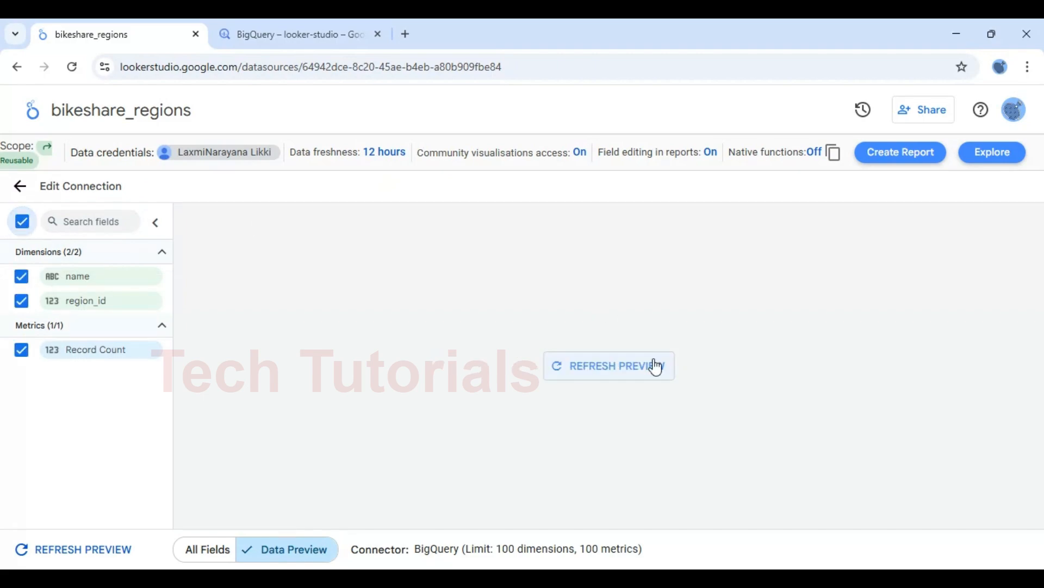
{"action": "left_click", "coordinate": [625, 376]}
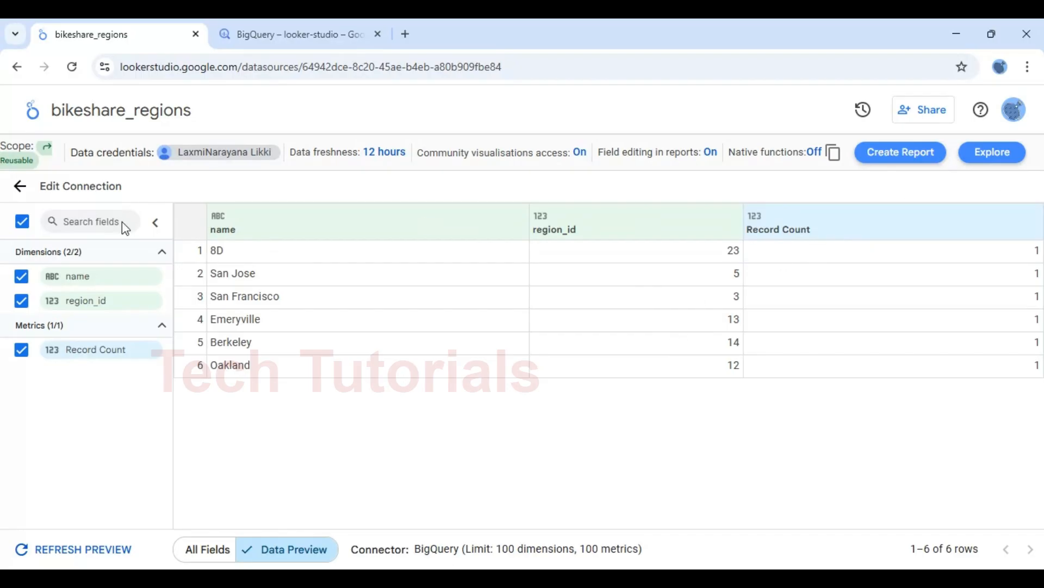
{"action": "left_click", "coordinate": [21, 187]}
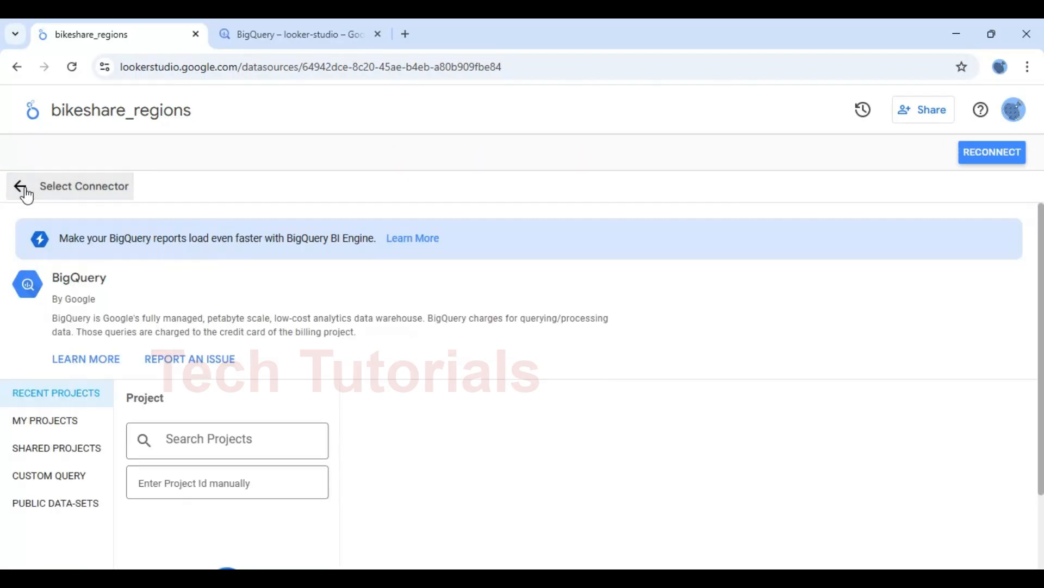
{"action": "left_click", "coordinate": [31, 109]}
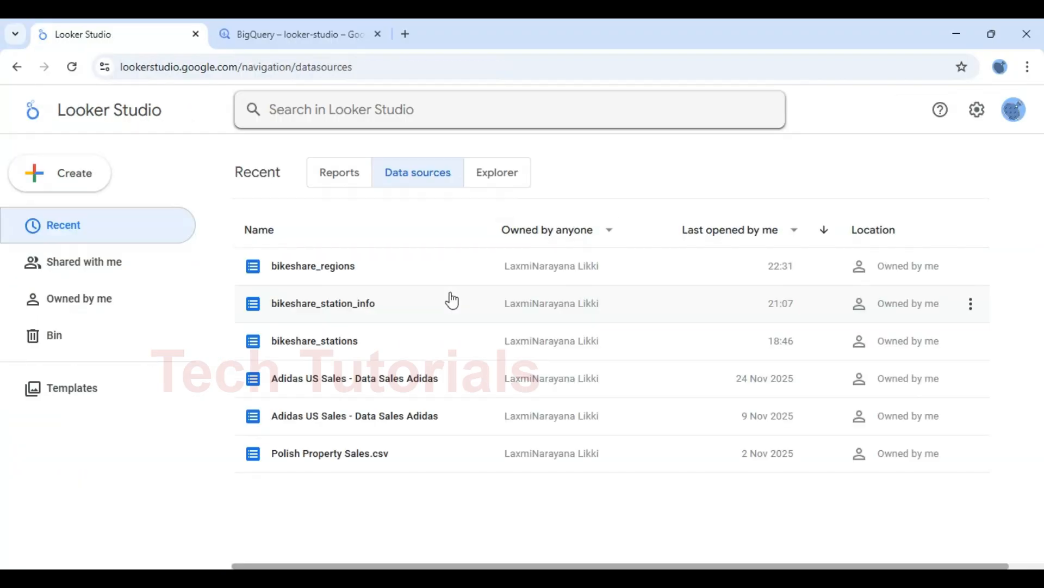
Preview name, region_id, short_name and Record Count in the bikeshare_station_info data source, and return to the data sources list.
{"action": "left_click", "coordinate": [338, 306]}
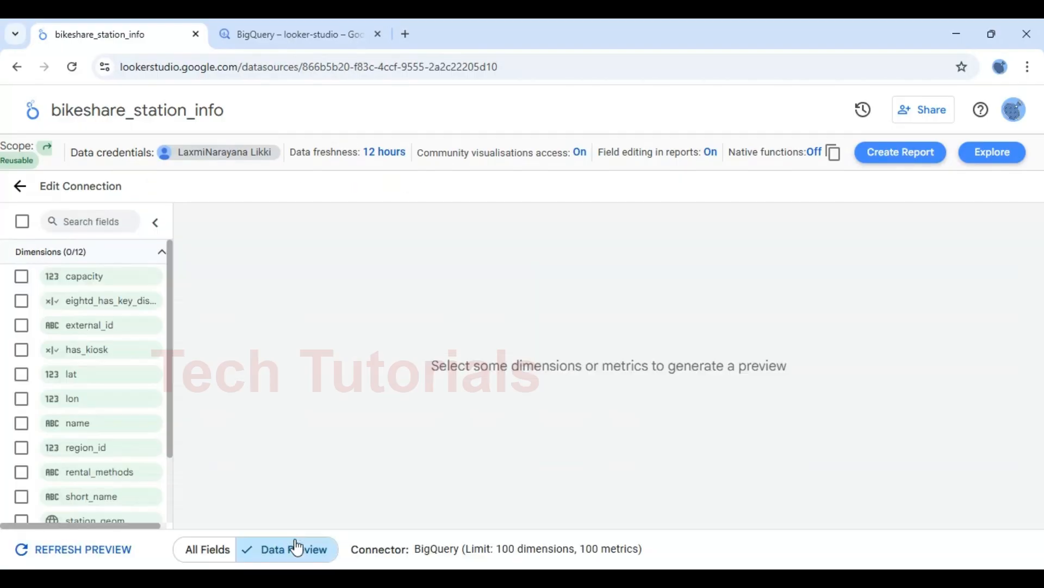
{"action": "left_click", "coordinate": [22, 447]}
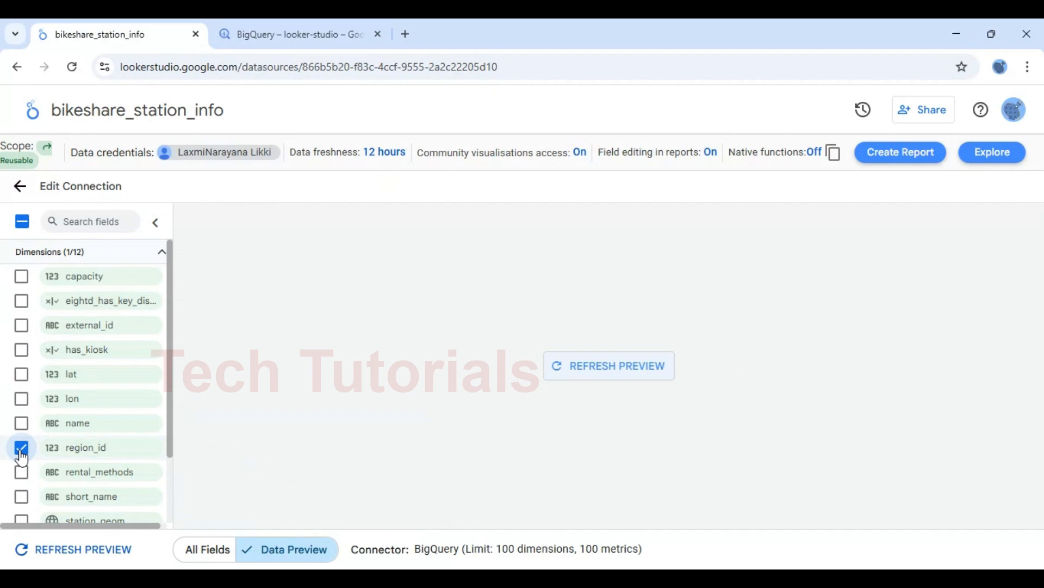
{"action": "left_click", "coordinate": [21, 496]}
{"action": "left_click", "coordinate": [21, 425]}
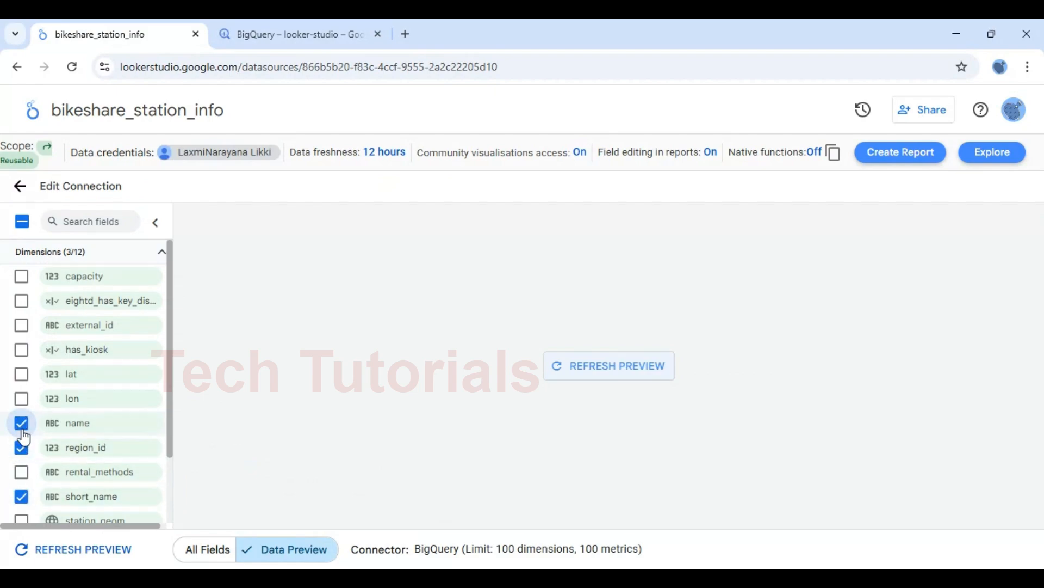
{"action": "left_click_drag", "start_coordinate": [170, 378], "coordinate": [167, 476]}
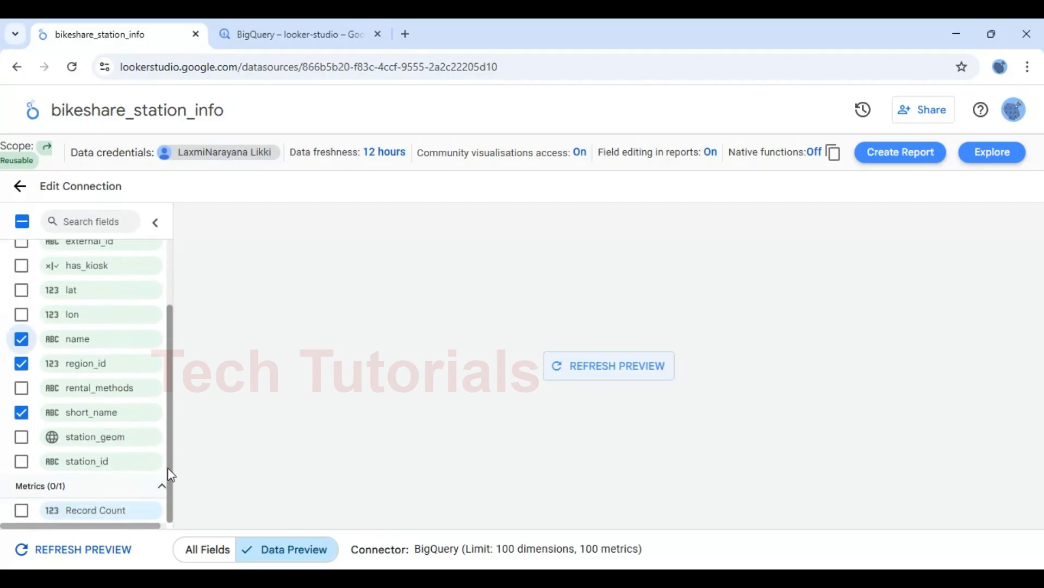
{"action": "left_click", "coordinate": [22, 510]}
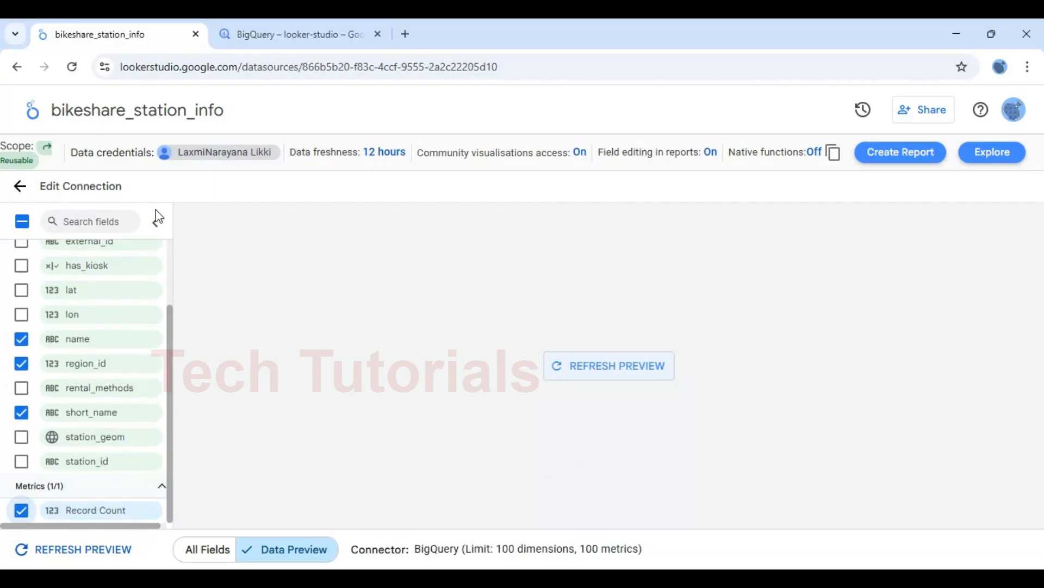
{"action": "left_click", "coordinate": [601, 373]}
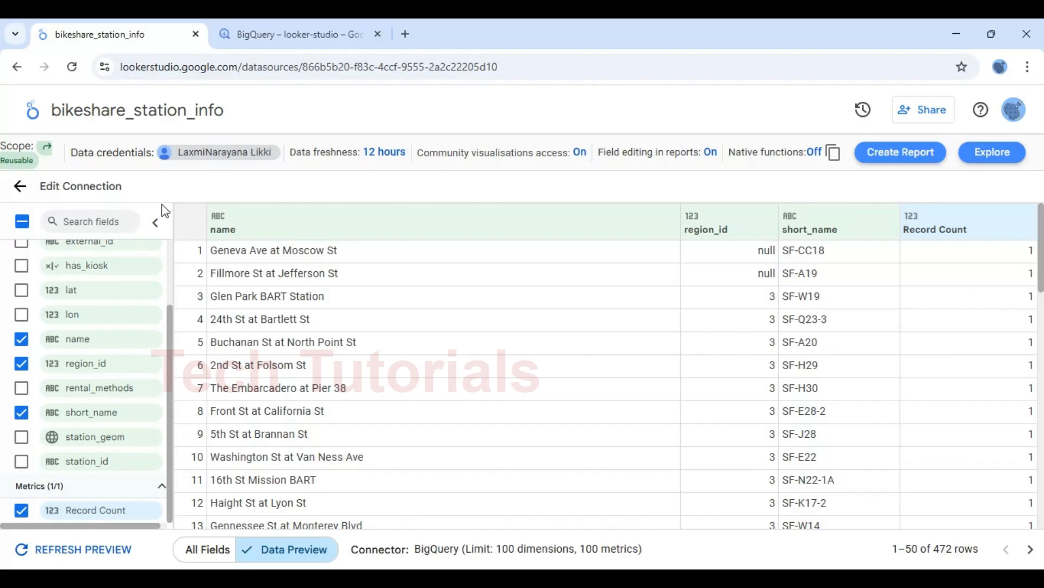
{"action": "left_click", "coordinate": [34, 121]}
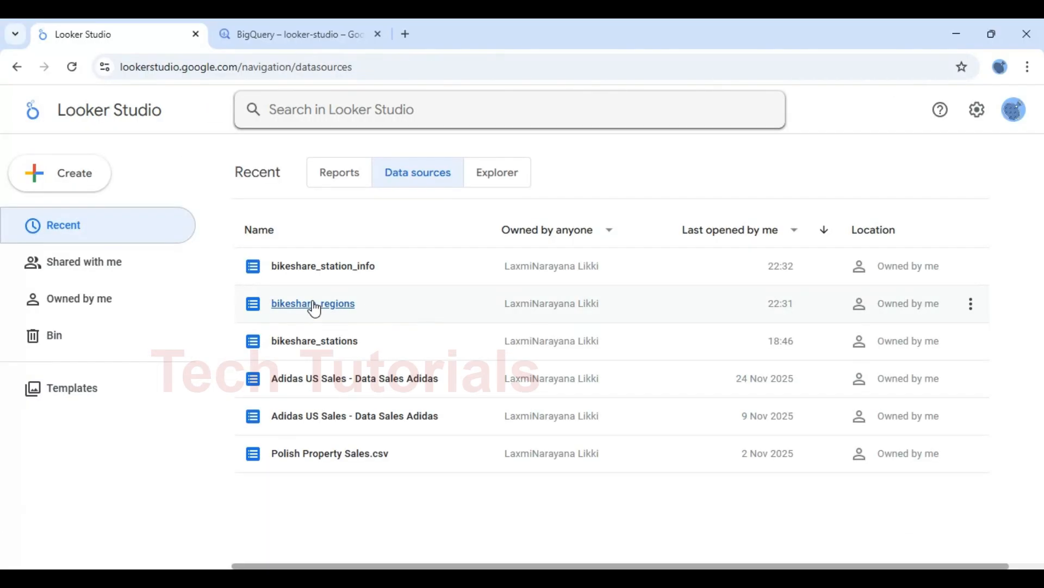
Create a new report and add the existing bikeshare_regions data source to it.
{"action": "left_click", "coordinate": [77, 172]}
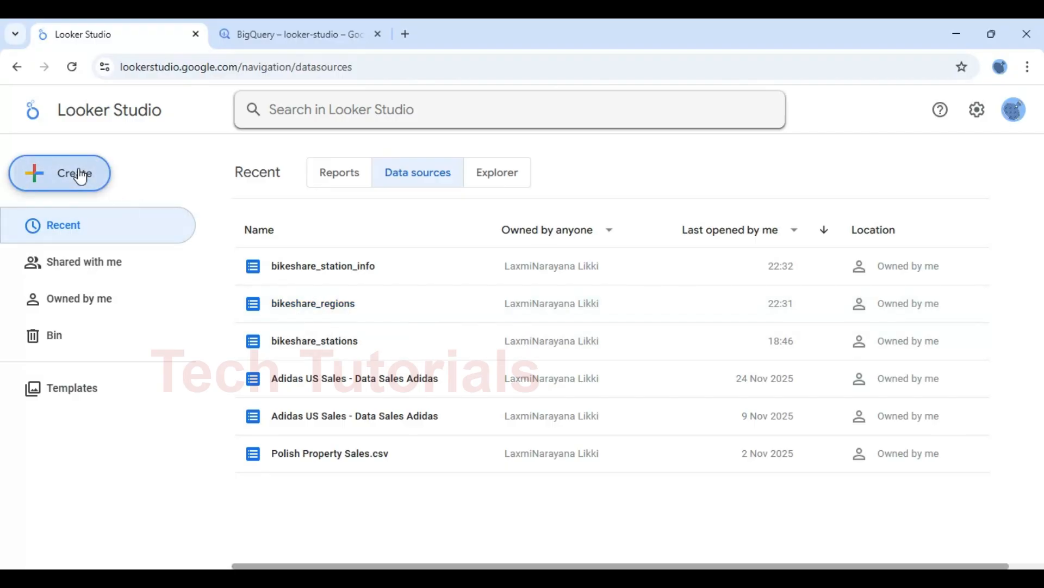
{"action": "left_click", "coordinate": [82, 216]}
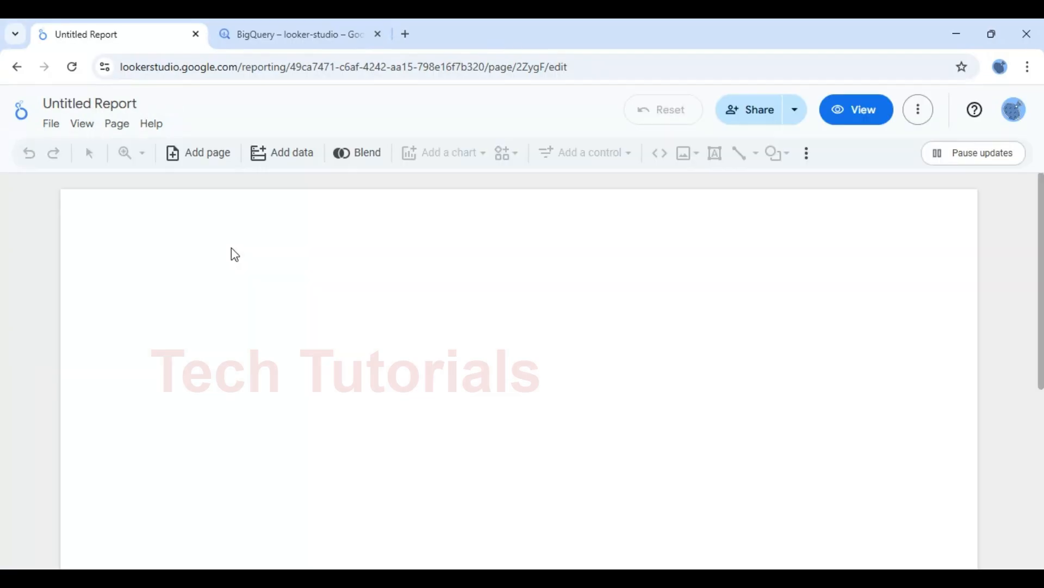
{"action": "left_click", "coordinate": [153, 287]}
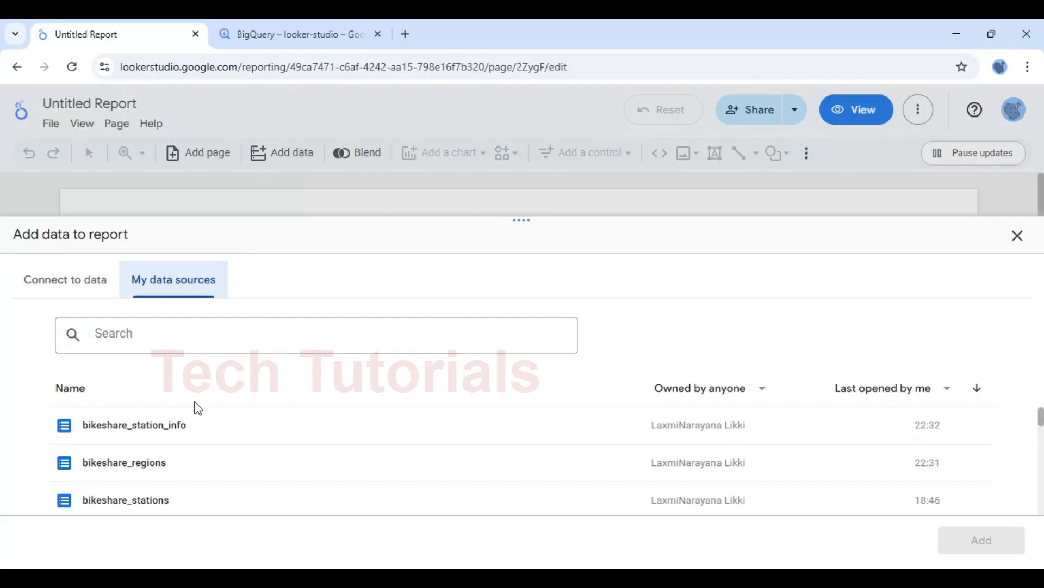
{"action": "left_click", "coordinate": [137, 471]}
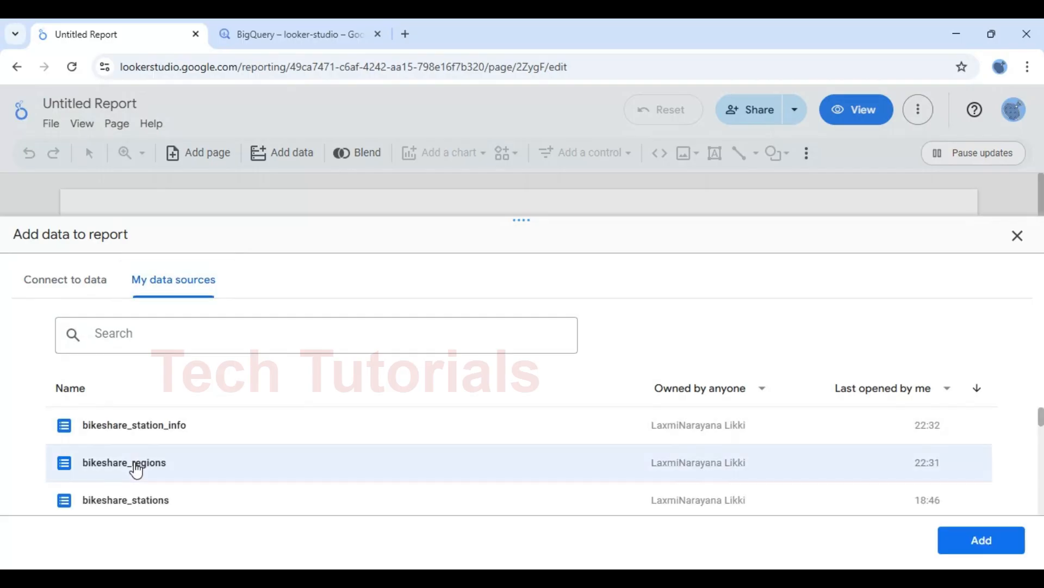
{"action": "left_click", "coordinate": [970, 541]}
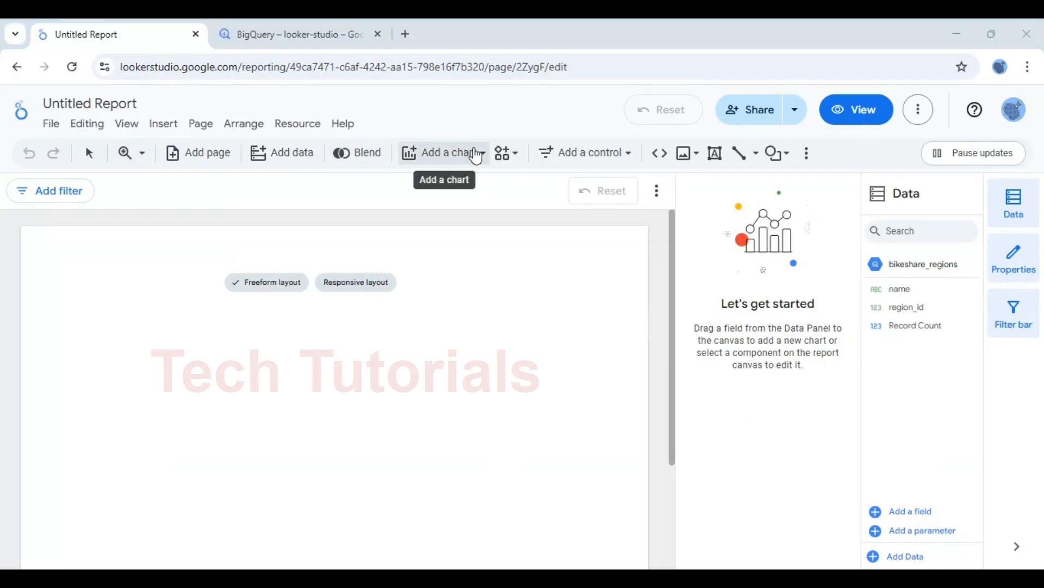
Insert a table chart near the upper-left corner of the report page, enlarge the view and move the table slightly closer to that corner.
{"action": "left_click", "coordinate": [477, 156]}
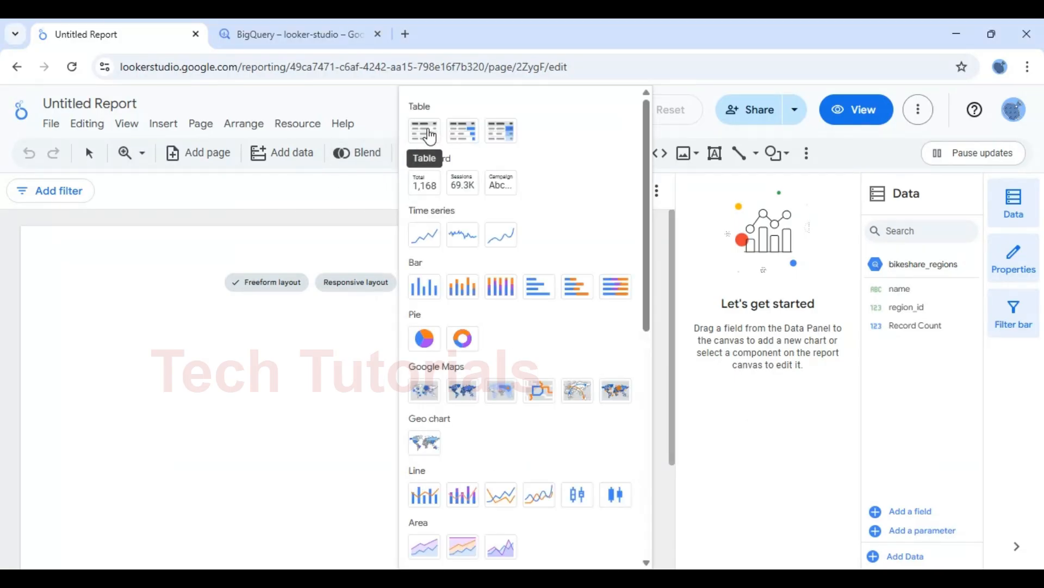
{"action": "left_click", "coordinate": [430, 134]}
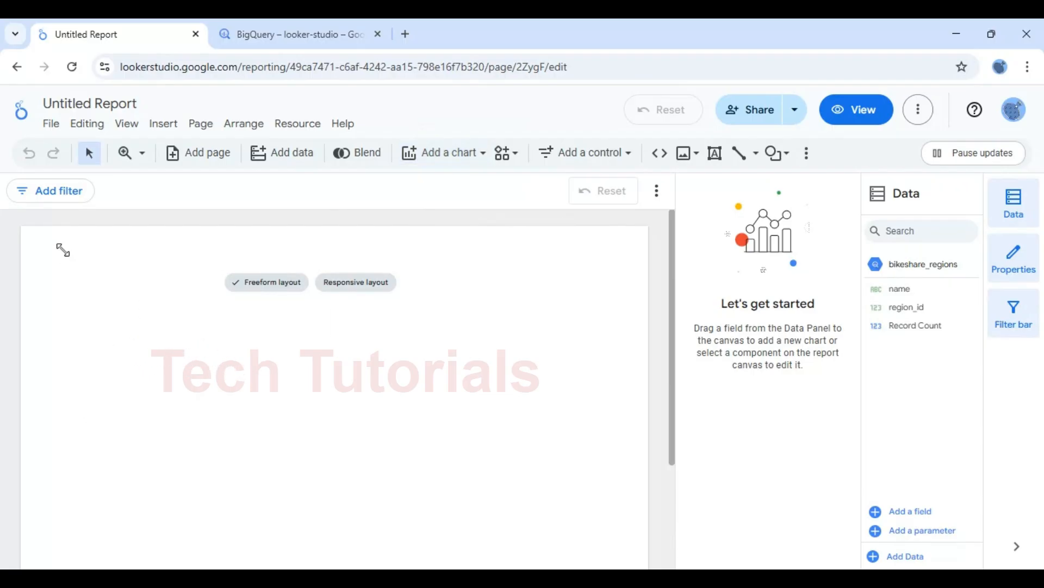
{"action": "left_click", "coordinate": [62, 250]}
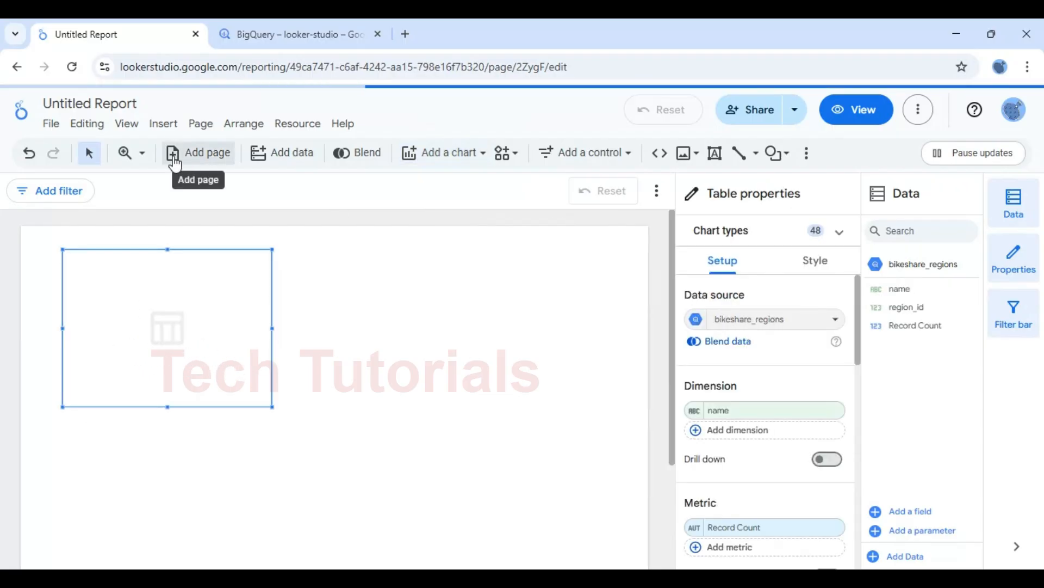
{"action": "left_click", "coordinate": [144, 153]}
{"action": "left_click", "coordinate": [189, 340]}
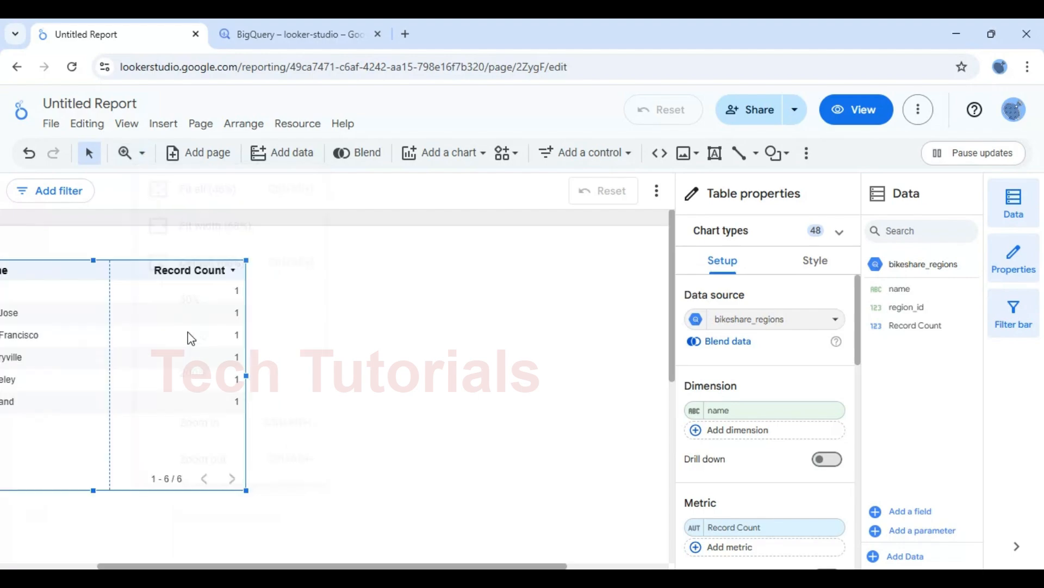
{"action": "left_click_drag", "start_coordinate": [269, 566], "coordinate": [185, 566]}
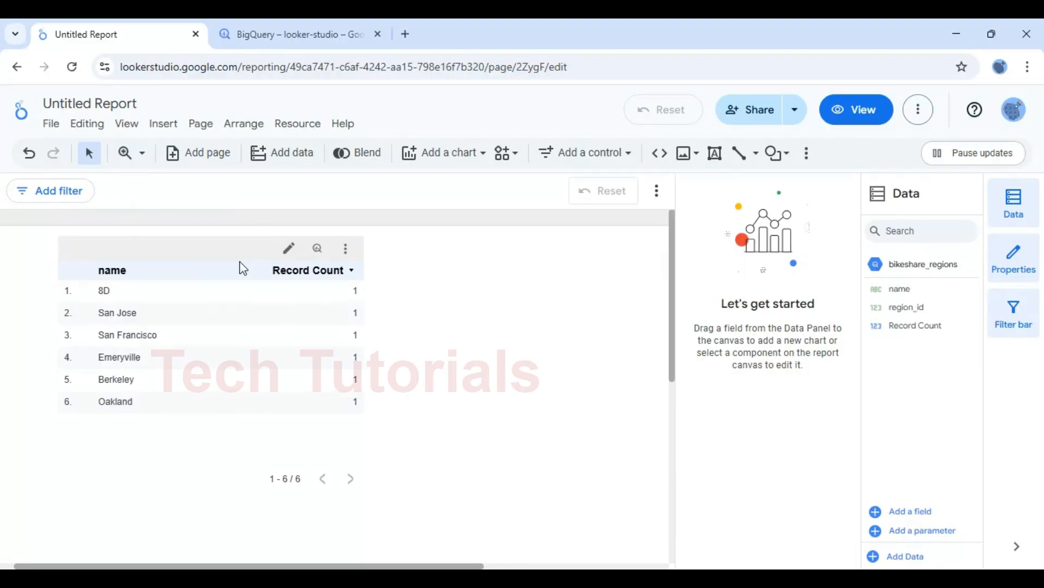
{"action": "left_click_drag", "start_coordinate": [201, 254], "coordinate": [176, 246]}
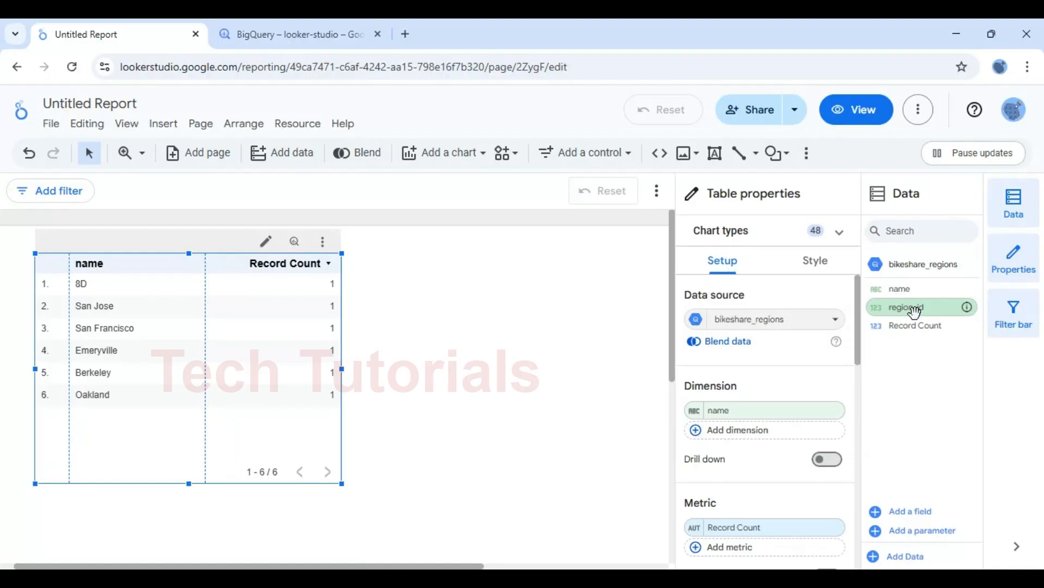
Replace the name dimension of the bikeshare_regions table chart with region_id.
{"action": "left_click_drag", "start_coordinate": [914, 311], "coordinate": [777, 427]}
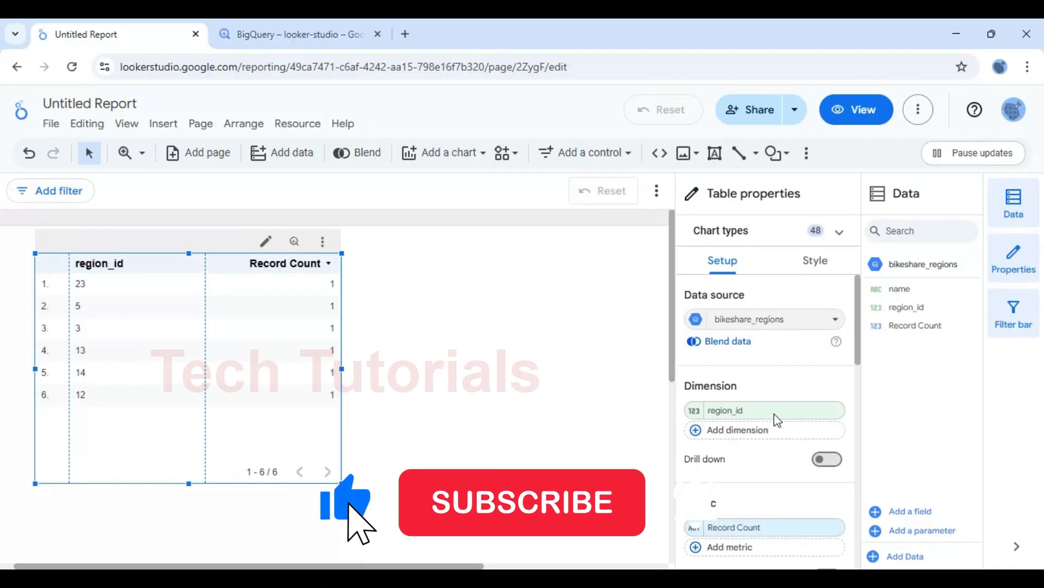
Show the summary row in the bikeshare_regions table and turn off its row numbers.
{"action": "left_click_drag", "start_coordinate": [855, 307], "coordinate": [849, 453]}
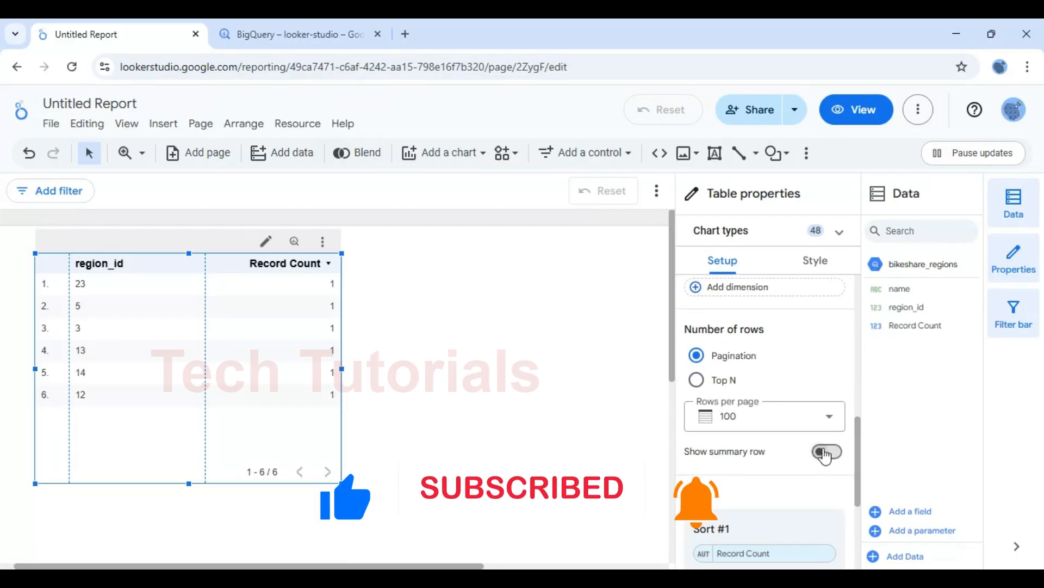
{"action": "left_click", "coordinate": [827, 452]}
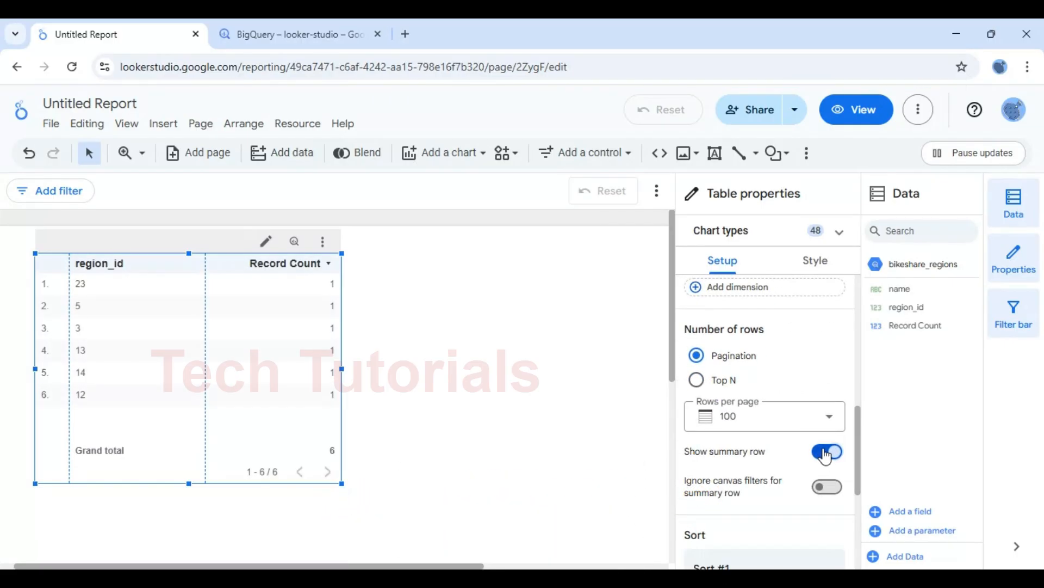
{"action": "left_click", "coordinate": [816, 261]}
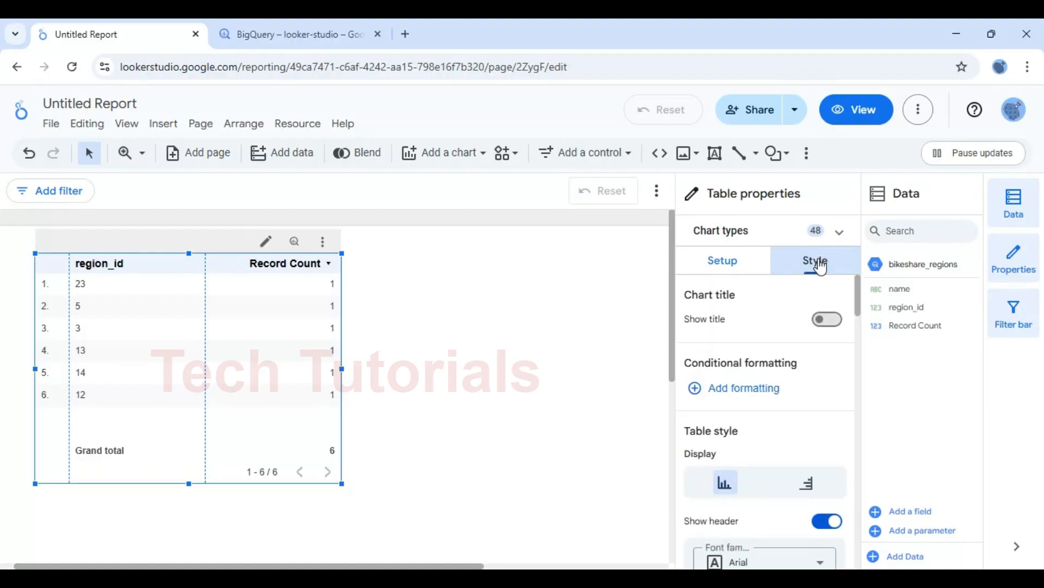
{"action": "left_click_drag", "start_coordinate": [863, 300], "coordinate": [862, 390]}
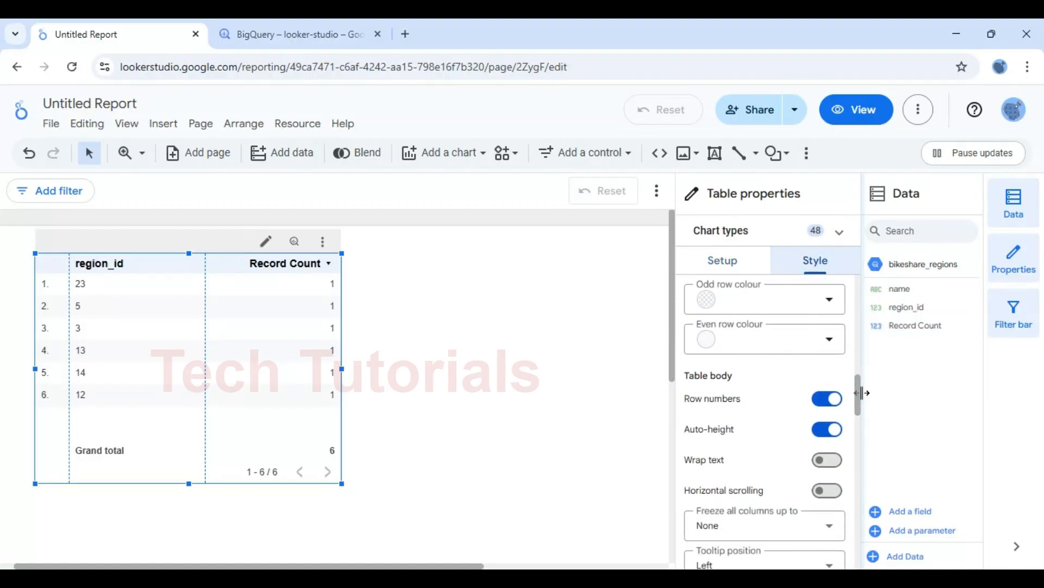
{"action": "left_click", "coordinate": [828, 400]}
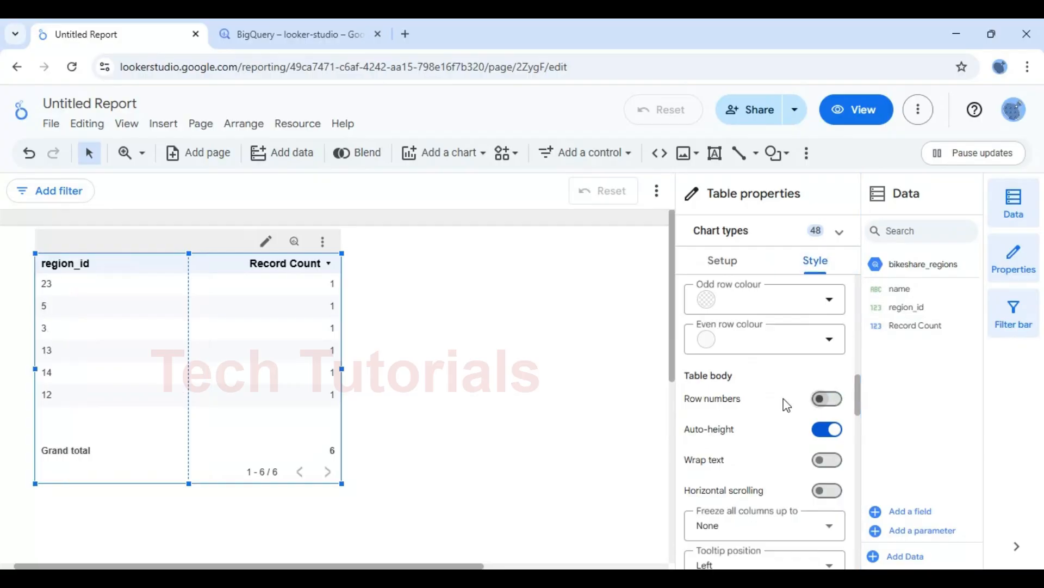
Review the data sources already added to the report and return to the canvas.
{"action": "left_click", "coordinate": [297, 128]}
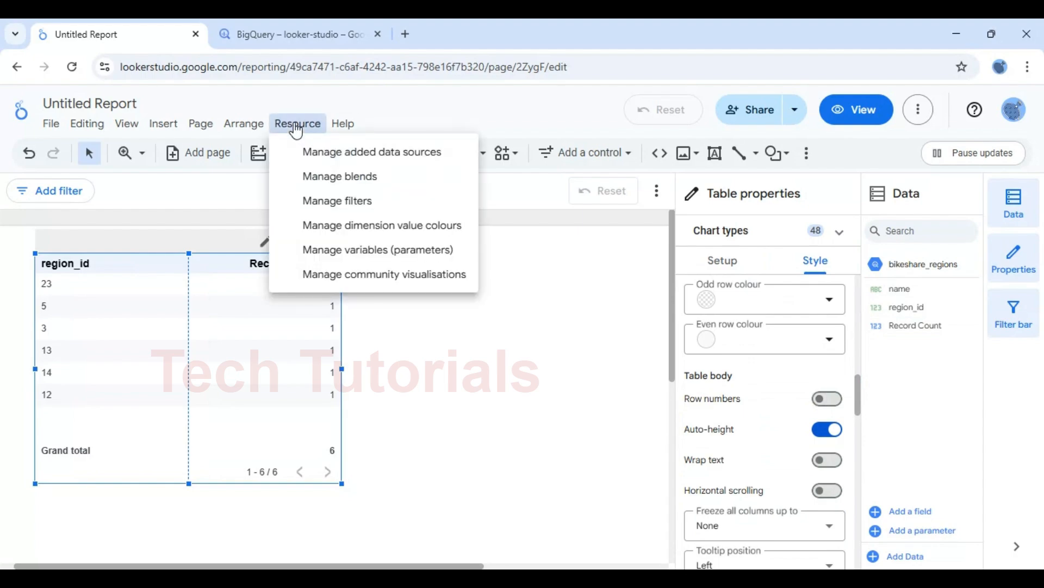
{"action": "left_click", "coordinate": [368, 156]}
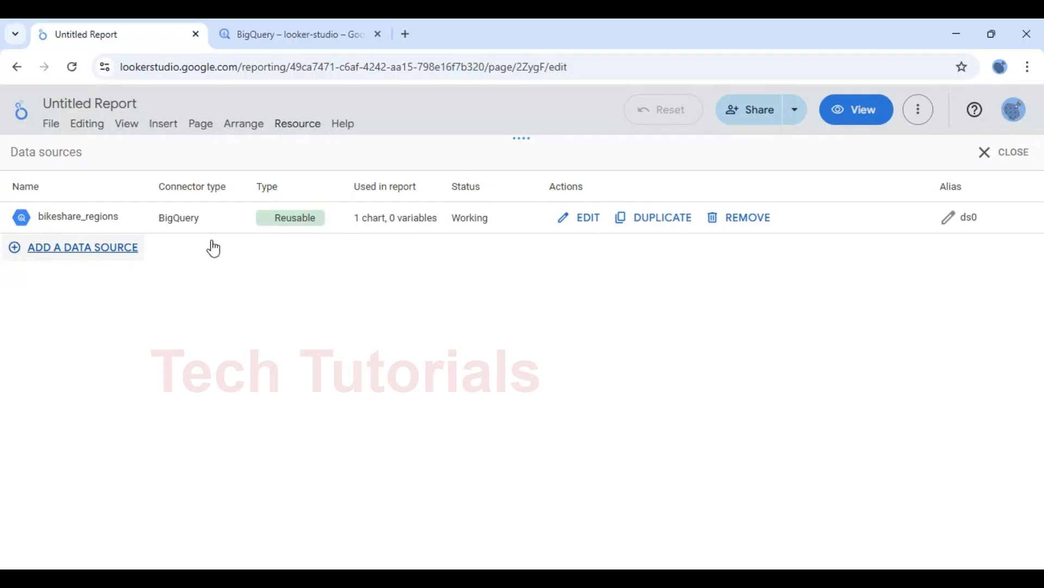
{"action": "left_click", "coordinate": [1003, 154]}
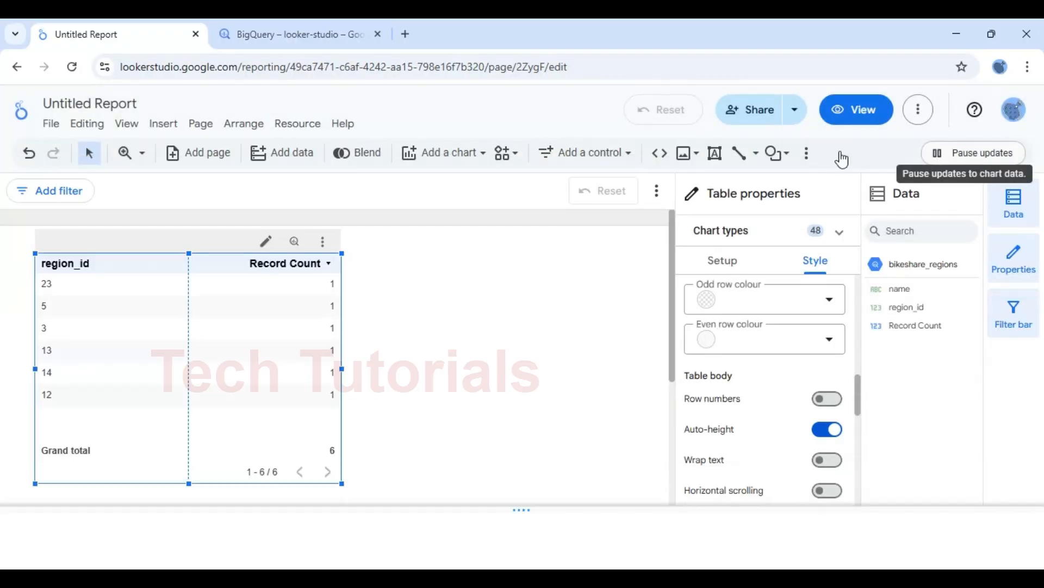
Add the existing bikeshare_station_info data source to the report.
{"action": "left_click", "coordinate": [289, 128]}
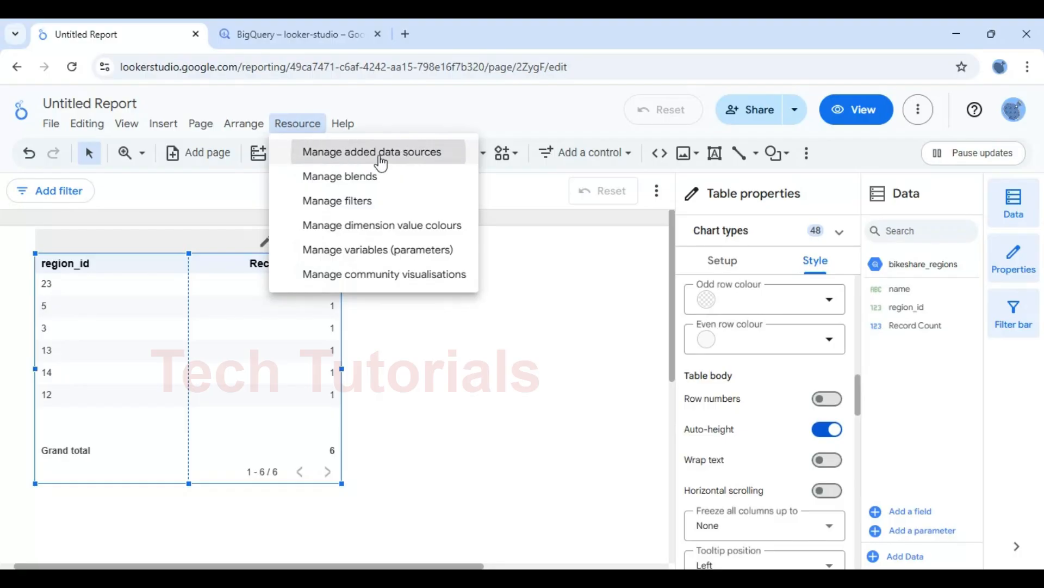
{"action": "left_click", "coordinate": [381, 164]}
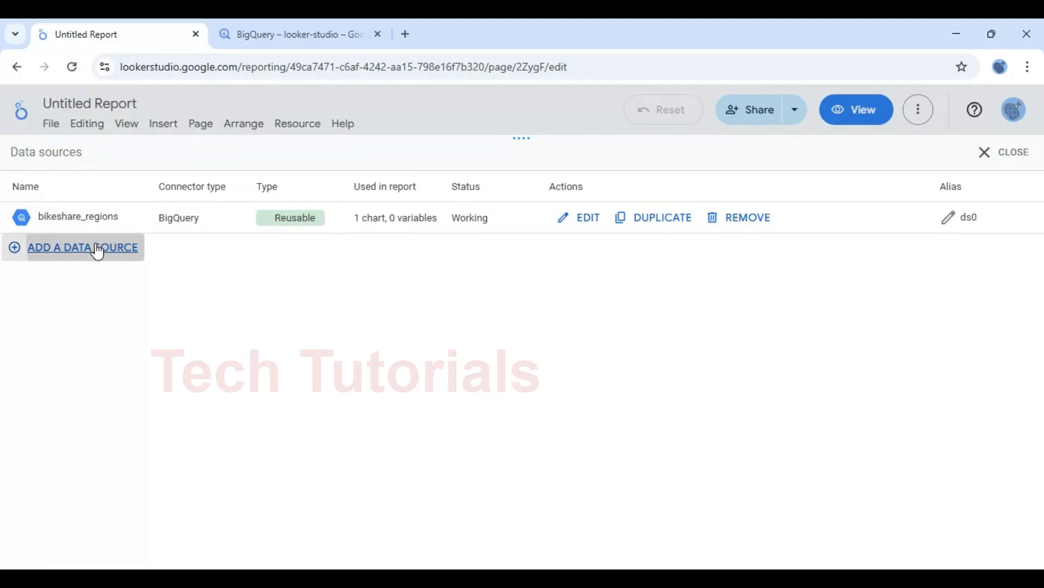
{"action": "left_click", "coordinate": [95, 246]}
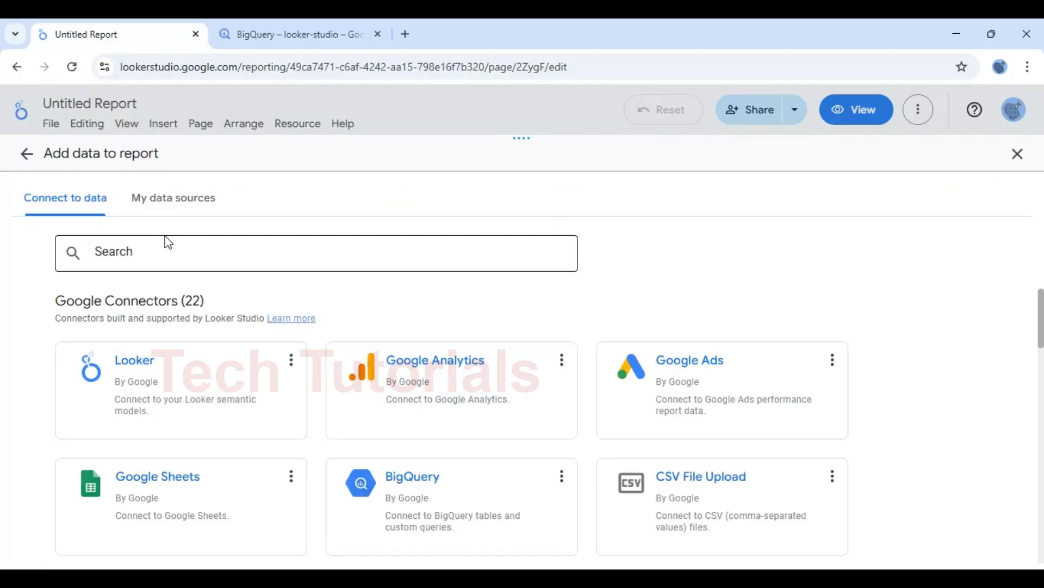
{"action": "left_click", "coordinate": [161, 208]}
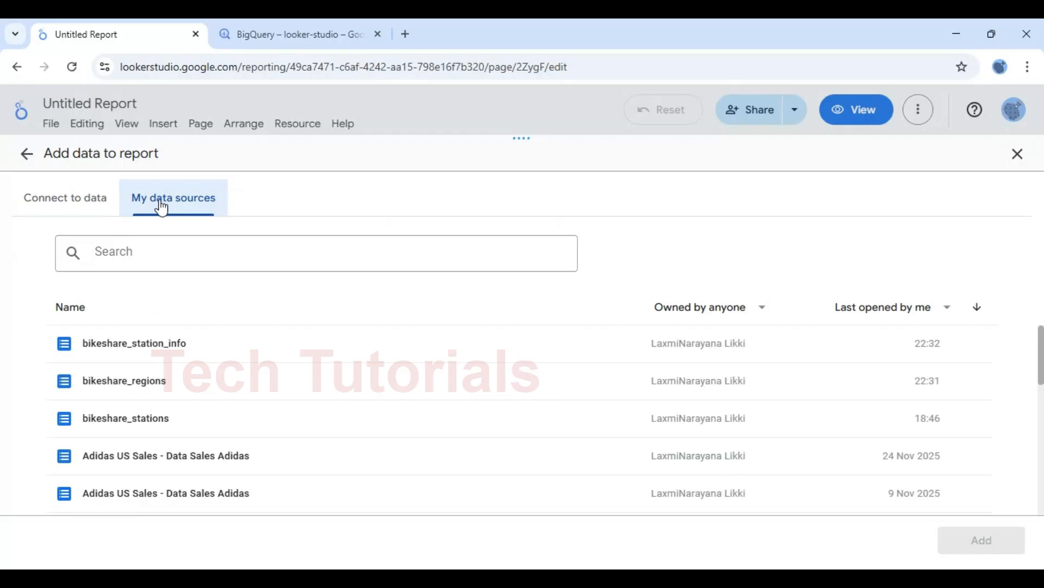
{"action": "left_click", "coordinate": [151, 342]}
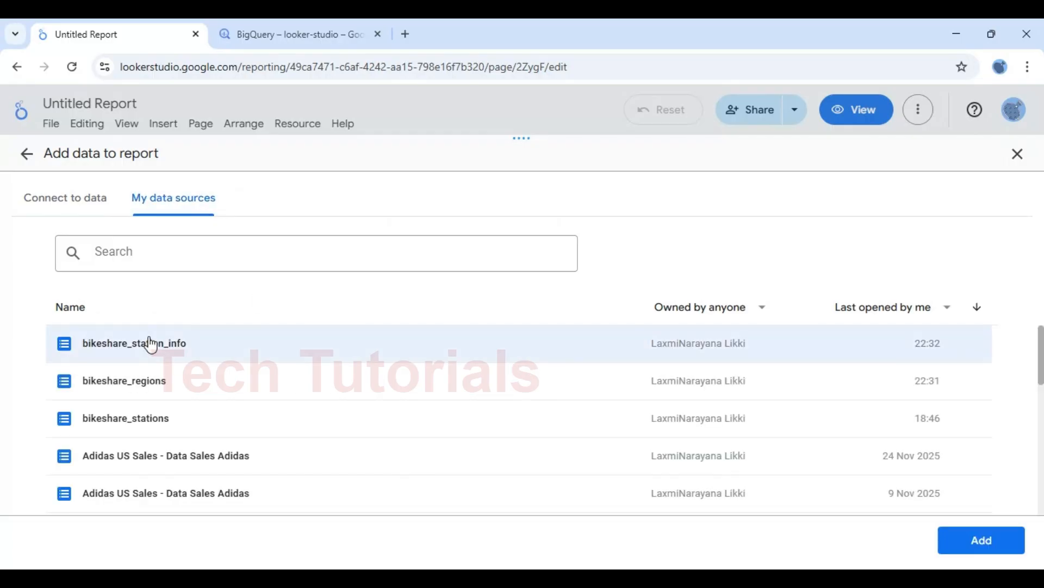
{"action": "left_click", "coordinate": [997, 544]}
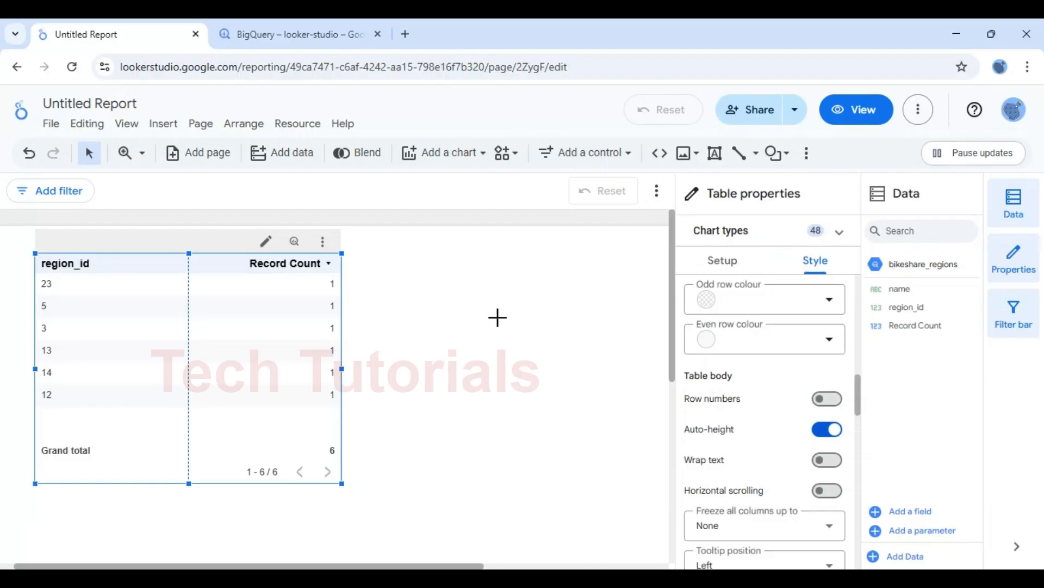
Insert a table chart based on bikeshare_station_info beside the regions table and show its setup properties.
{"action": "left_click", "coordinate": [497, 318]}
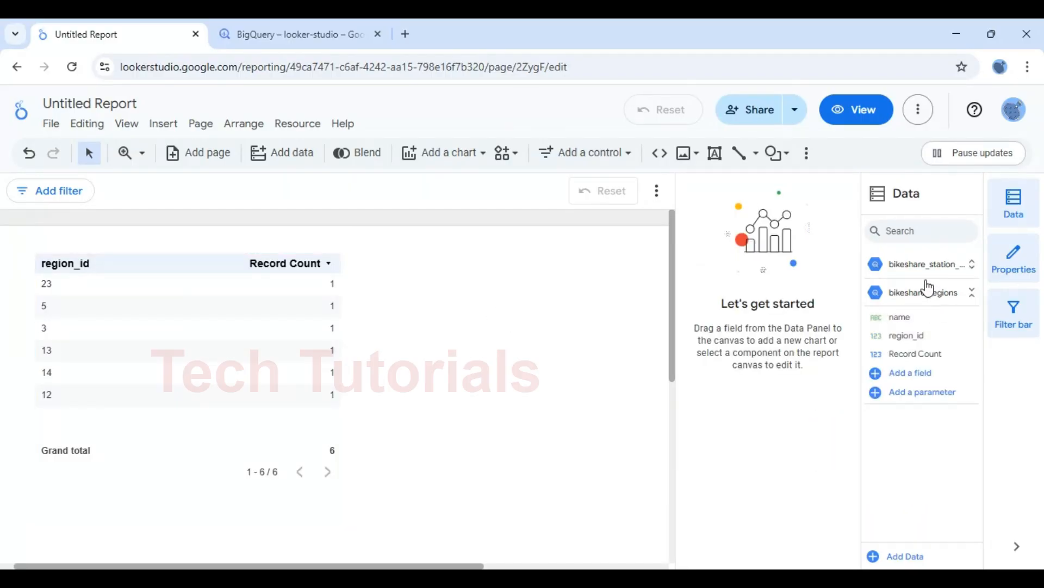
{"action": "left_click", "coordinate": [914, 268]}
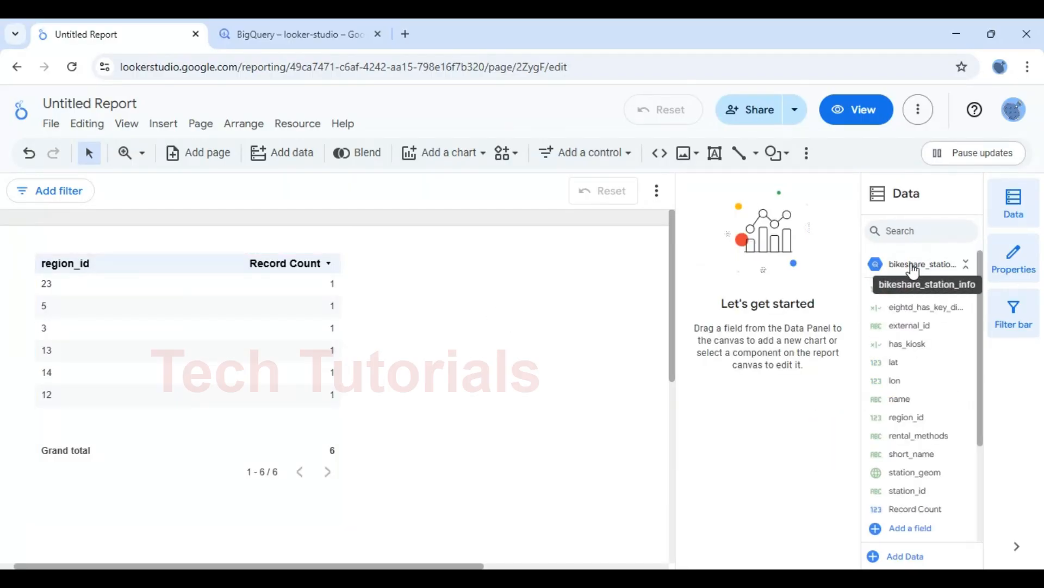
{"action": "left_click", "coordinate": [476, 156]}
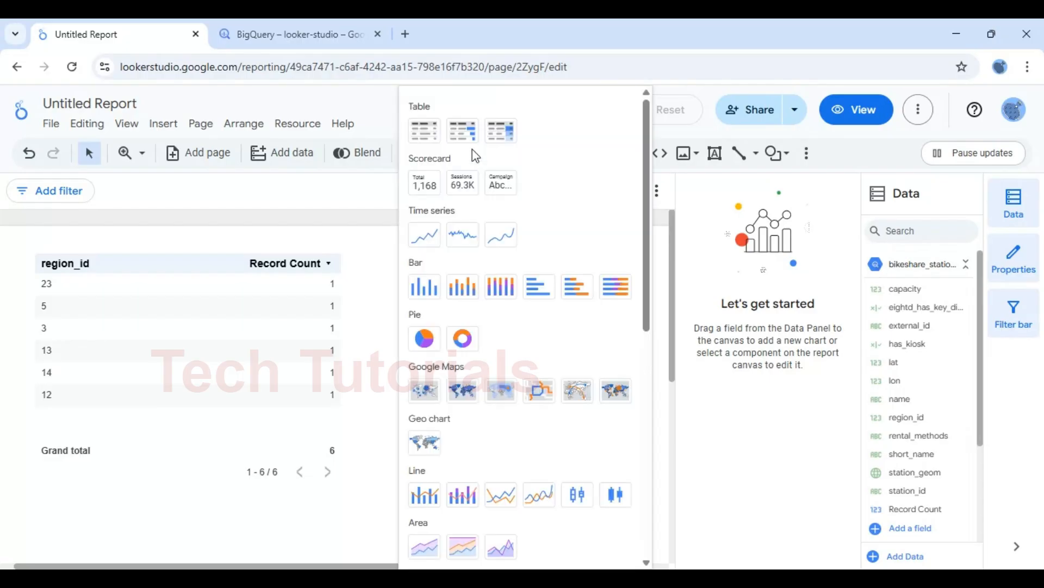
{"action": "left_click", "coordinate": [426, 135]}
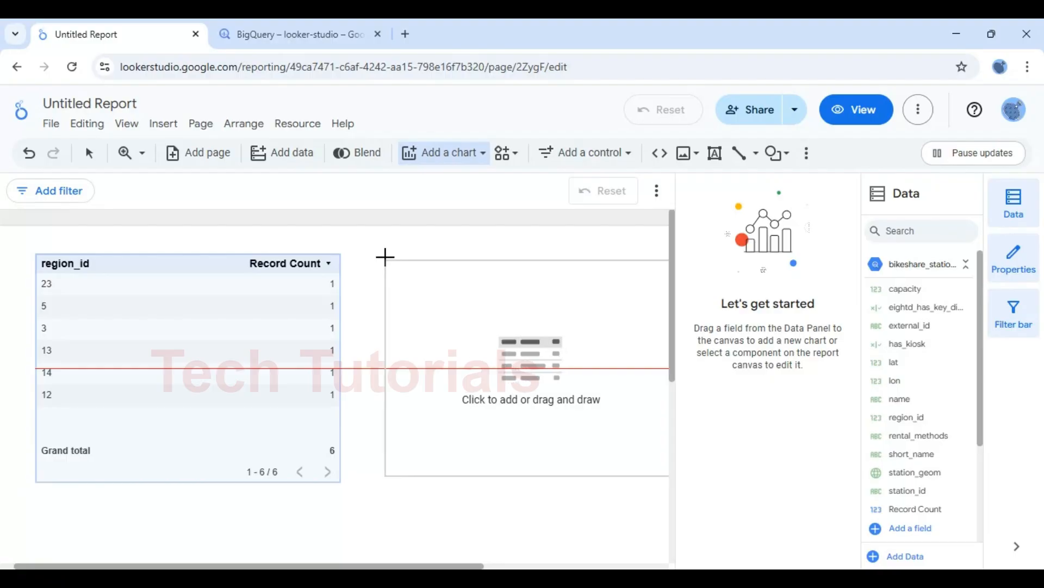
{"action": "left_click", "coordinate": [363, 261]}
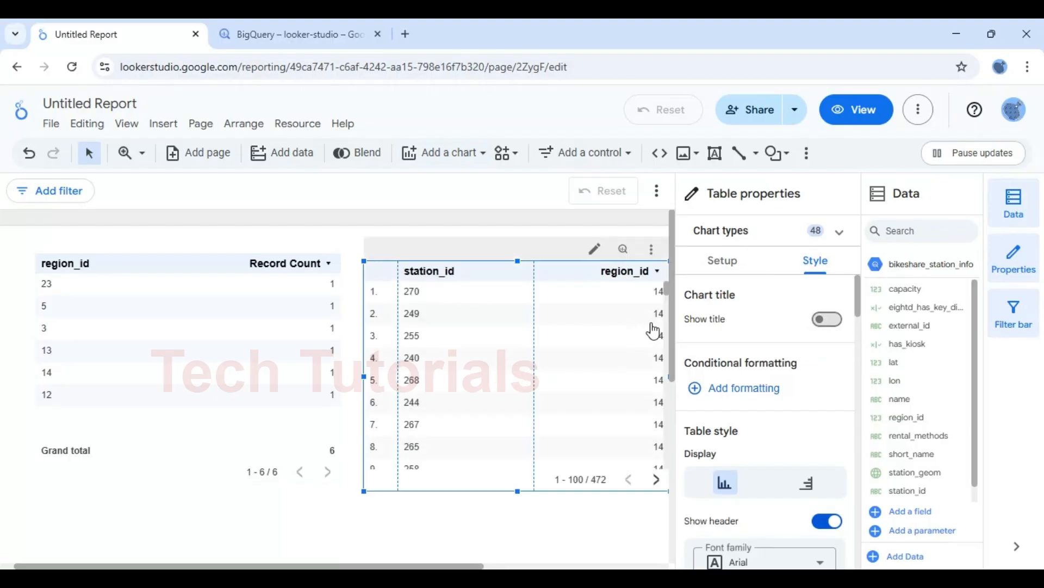
{"action": "left_click", "coordinate": [723, 259]}
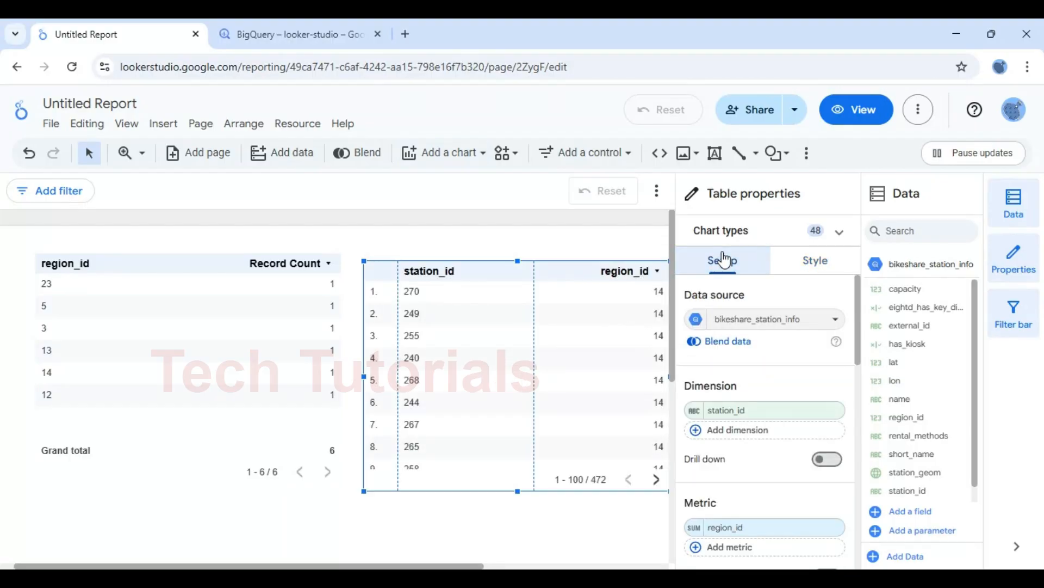
{"action": "scroll", "coordinate": [859, 370], "scroll_direction": "down", "scroll_amount": 2}
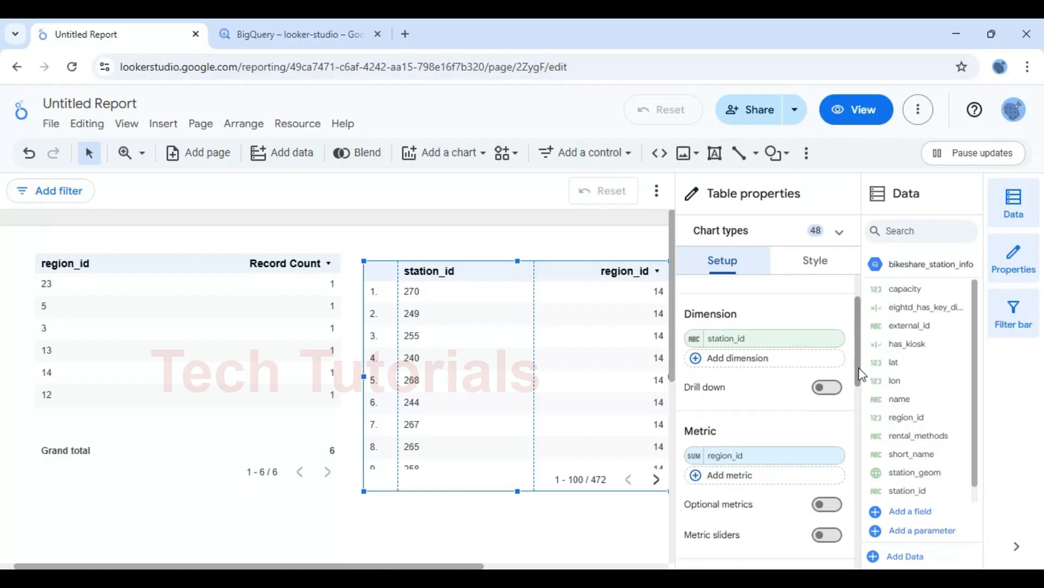
{"action": "scroll", "coordinate": [862, 374], "scroll_direction": "down", "scroll_amount": 1}
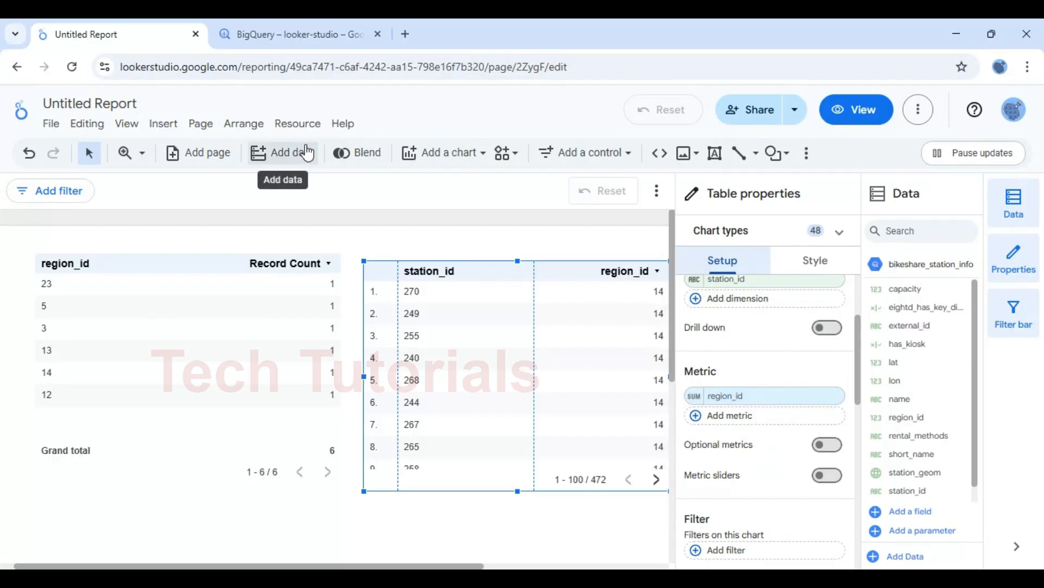
Examine the field list of the report's bikeshare_station_info data source and return to the canvas.
{"action": "left_click", "coordinate": [289, 132]}
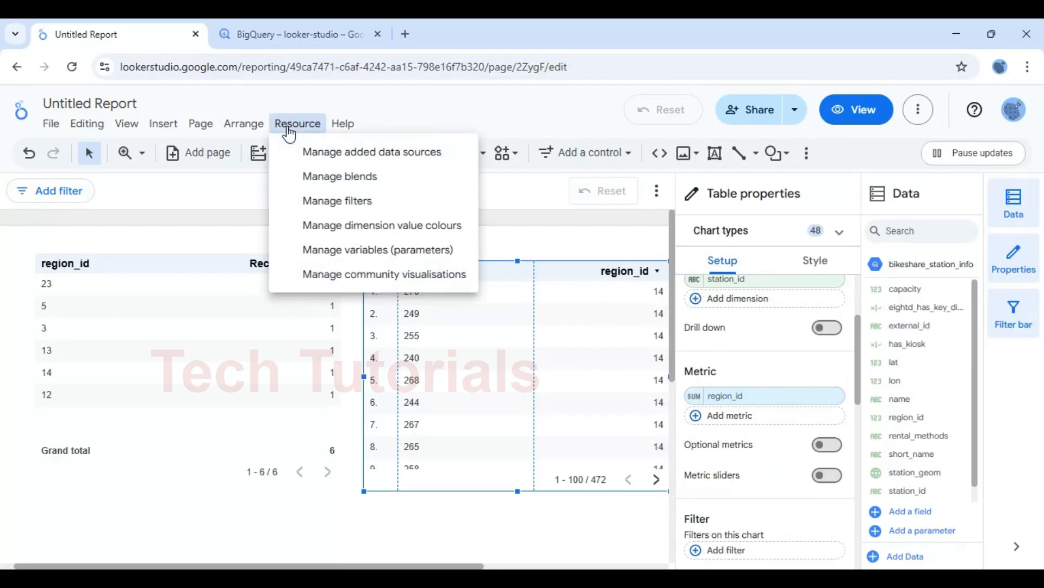
{"action": "left_click", "coordinate": [381, 157]}
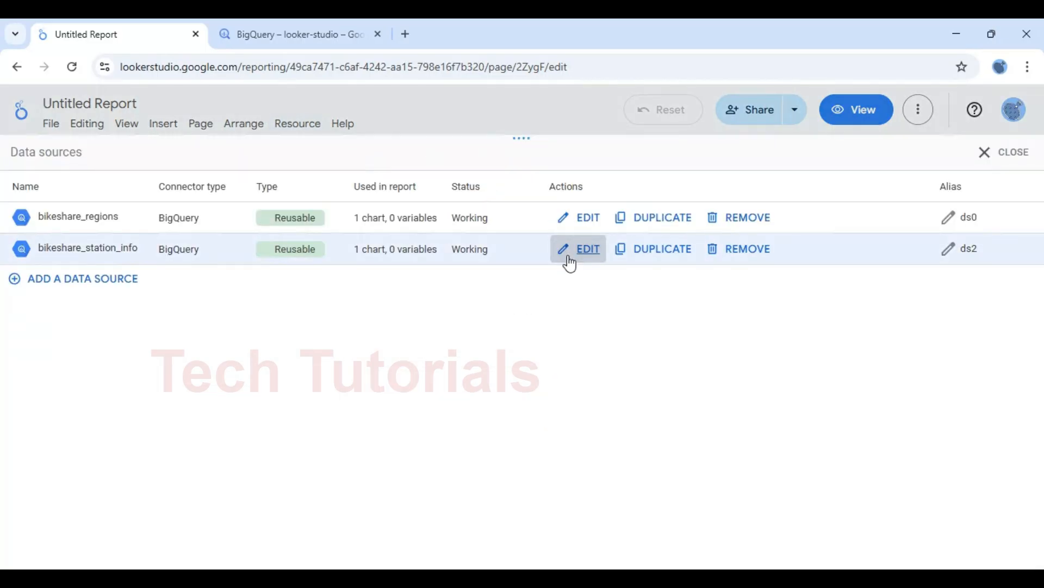
{"action": "left_click", "coordinate": [569, 257]}
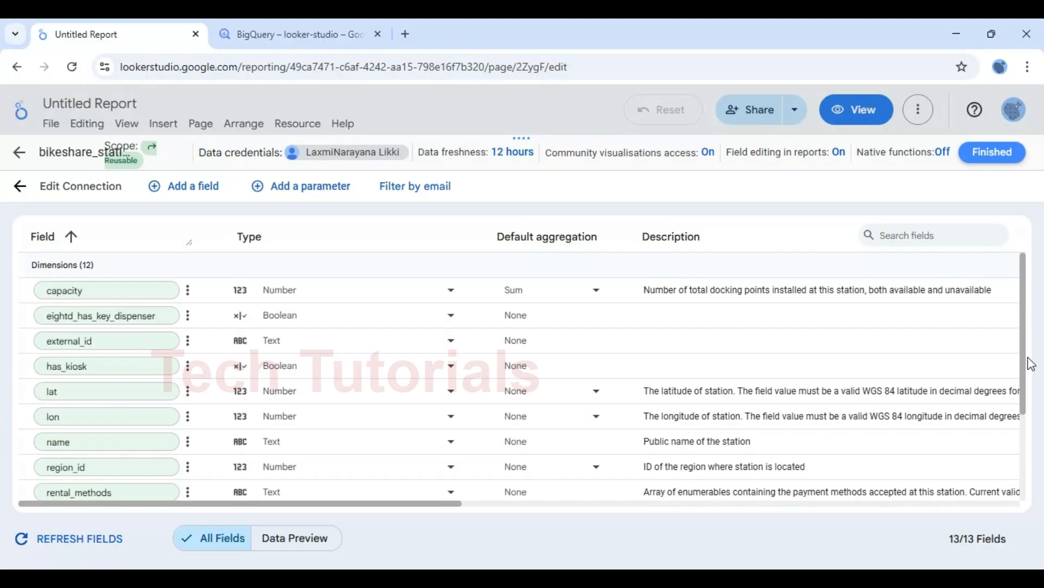
{"action": "left_click_drag", "start_coordinate": [1025, 347], "coordinate": [1025, 467]}
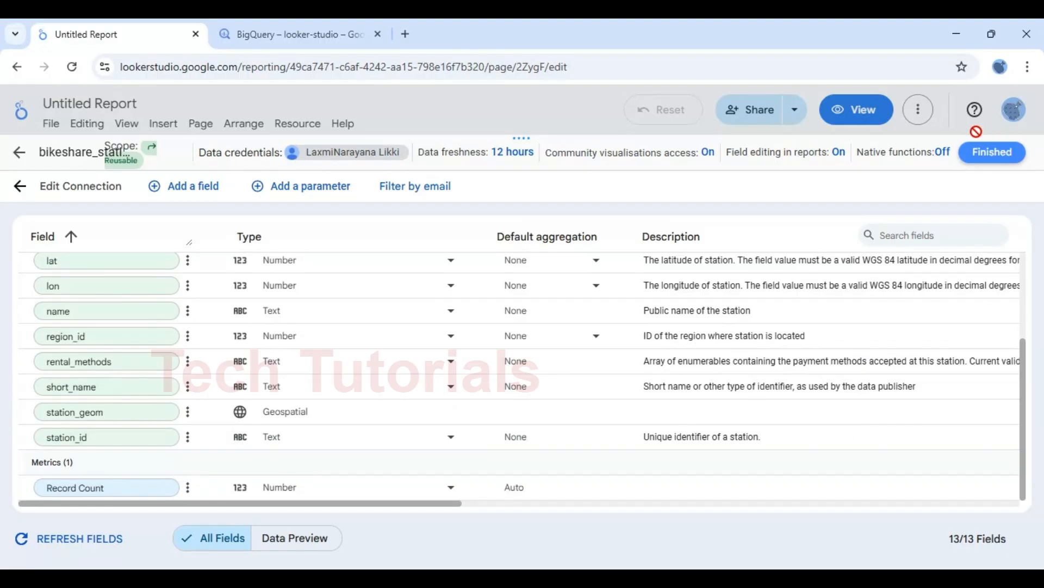
{"action": "left_click", "coordinate": [1003, 158]}
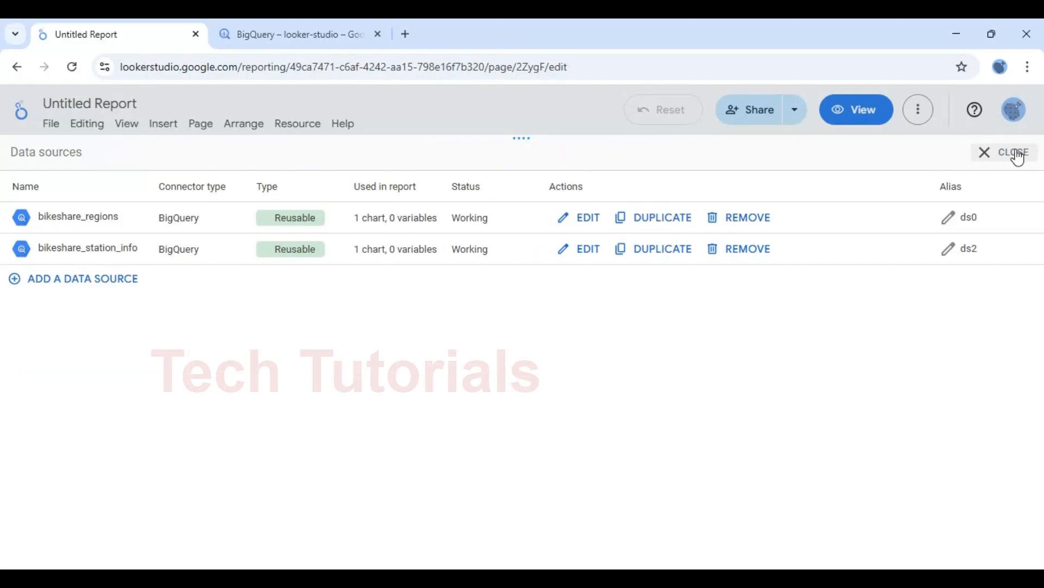
{"action": "left_click", "coordinate": [1017, 155]}
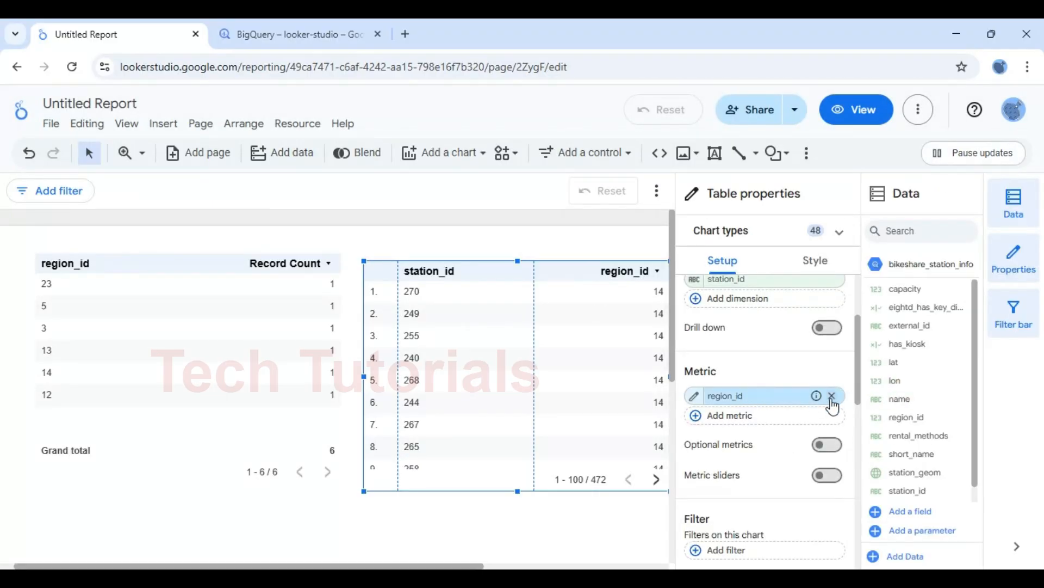
Make region_id the only dimension of the bikeshare_station_info table, removing station_id, and replace its region_id metric with Record Count.
{"action": "left_click_drag", "start_coordinate": [769, 396], "coordinate": [783, 294]}
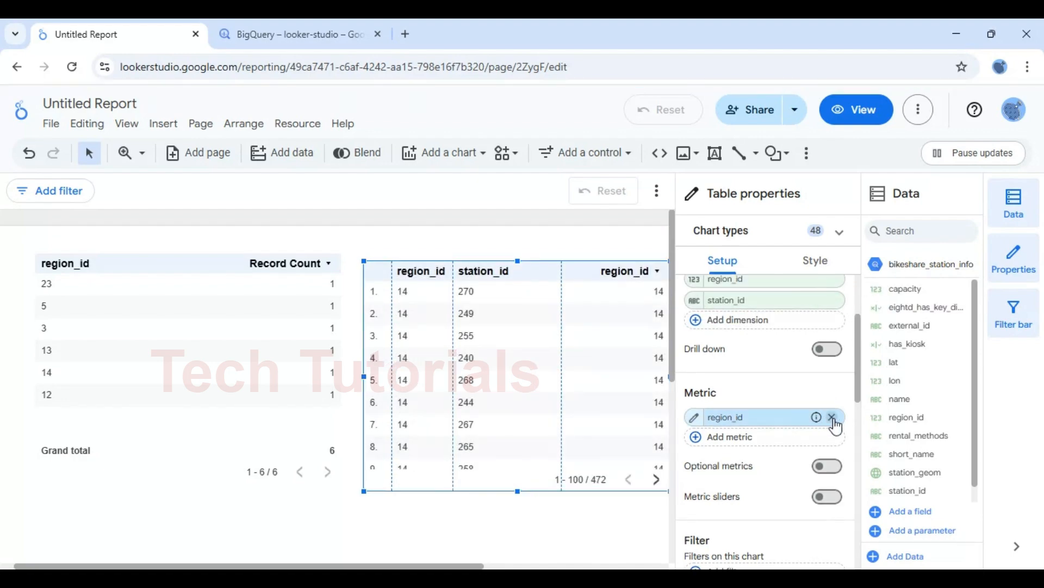
{"action": "left_click", "coordinate": [833, 419]}
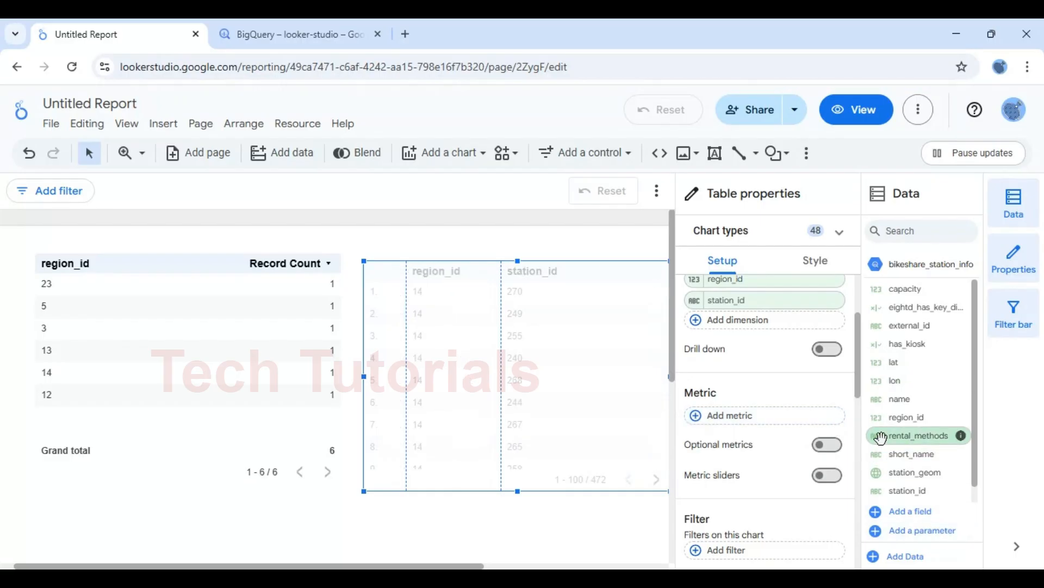
{"action": "left_click", "coordinate": [781, 422]}
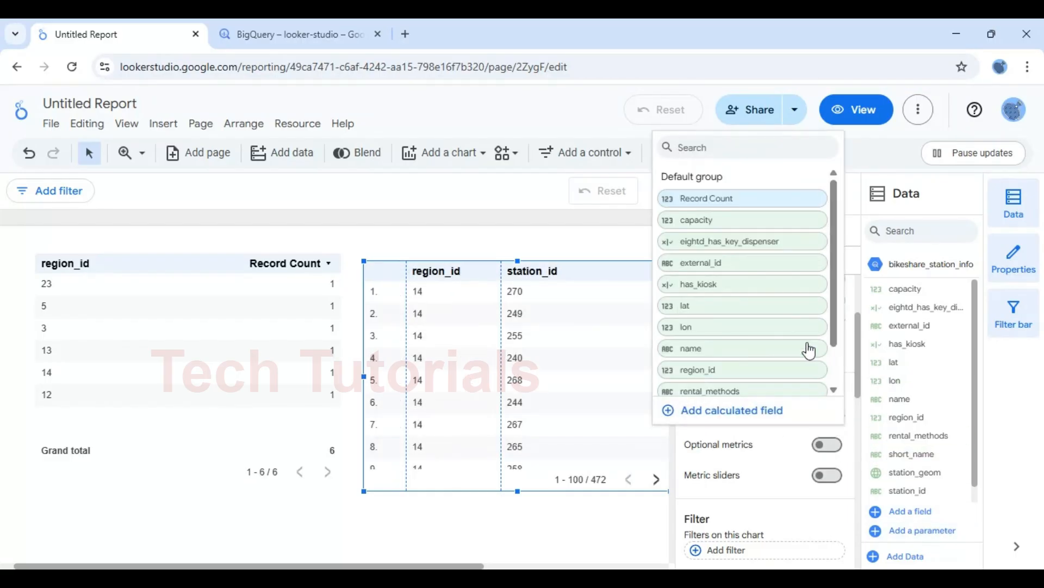
{"action": "left_click", "coordinate": [724, 199]}
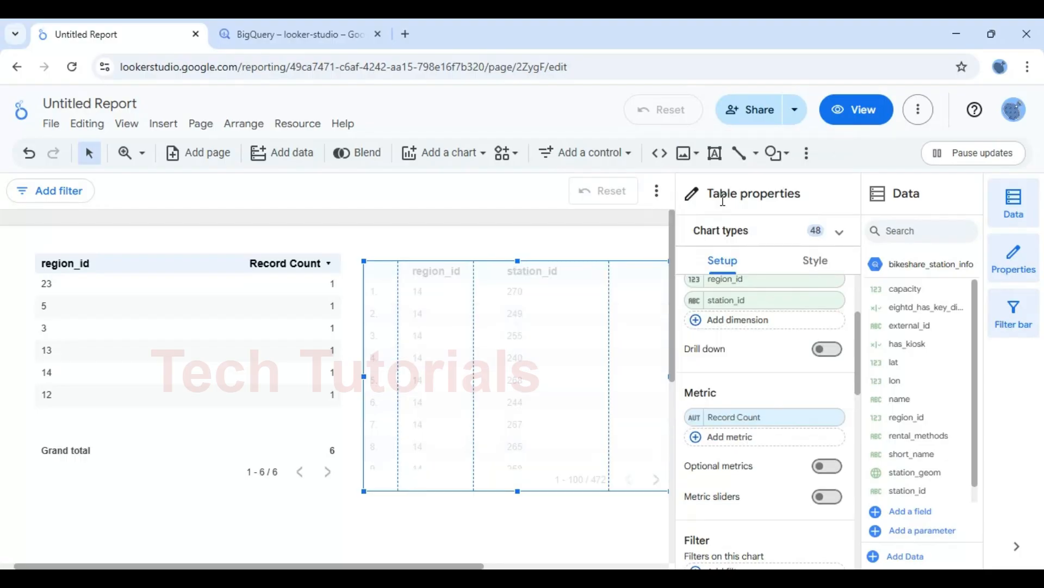
{"action": "mouse_move", "coordinate": [819, 303]}
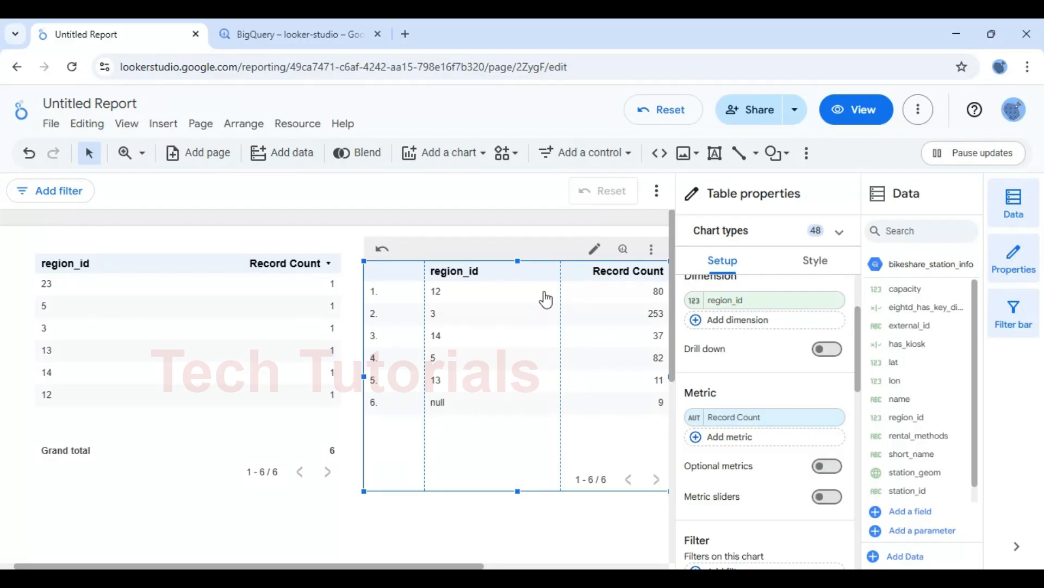
Narrow the region_id column of the bikeshare_station_info table.
{"action": "left_click_drag", "start_coordinate": [560, 287], "coordinate": [516, 289]}
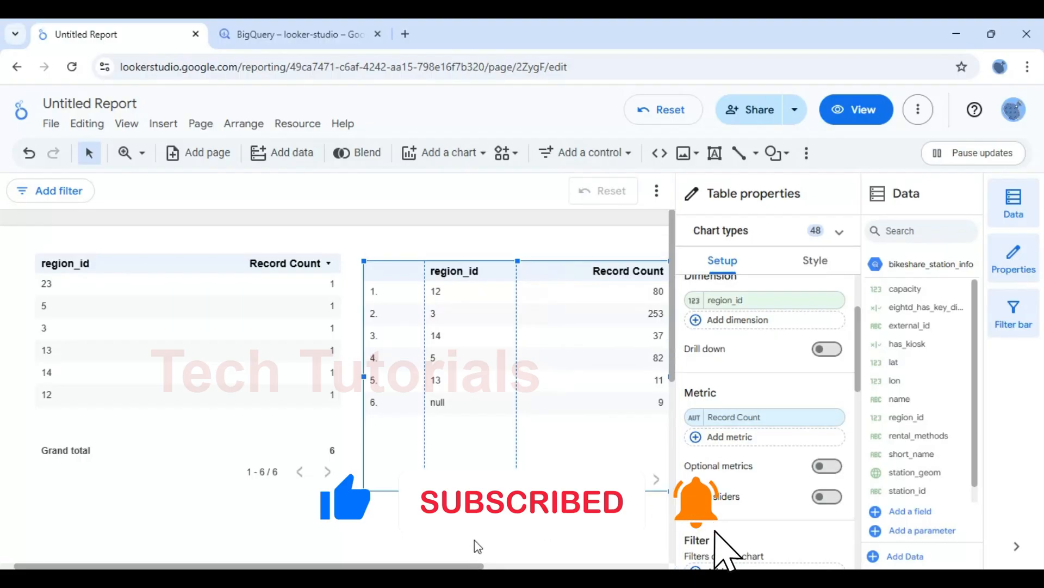
{"action": "left_click_drag", "start_coordinate": [426, 568], "coordinate": [476, 567]}
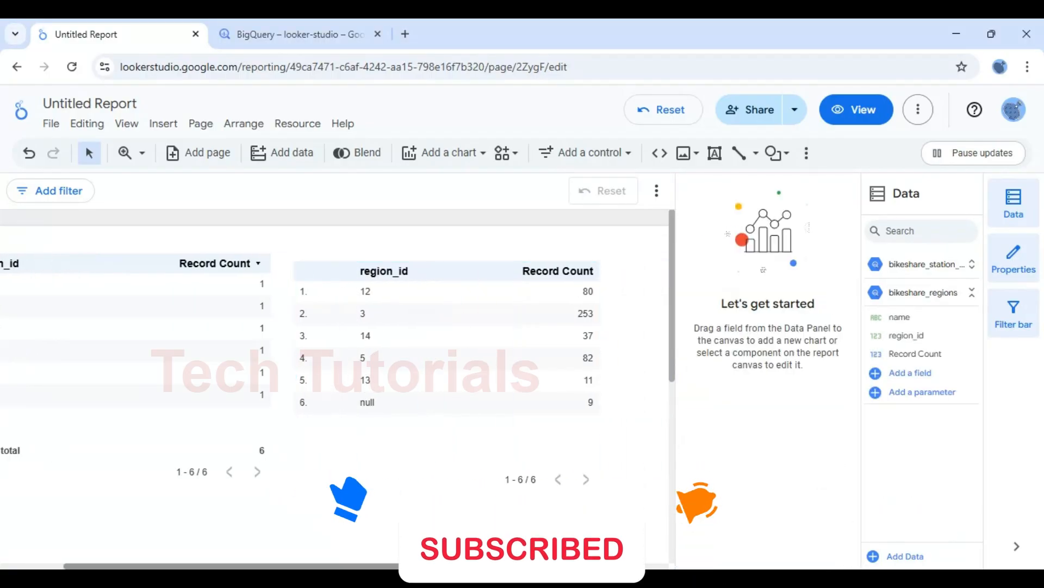
Shrink the bikeshare_station_info table slightly in width and height and narrow its row-number column.
{"action": "left_click", "coordinate": [532, 416]}
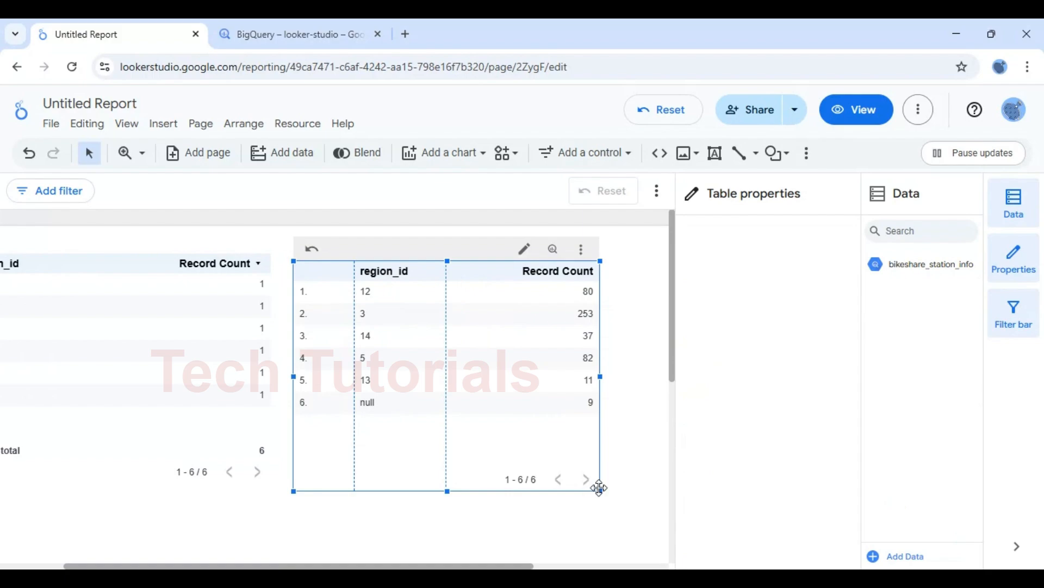
{"action": "left_click_drag", "start_coordinate": [600, 492], "coordinate": [557, 482]}
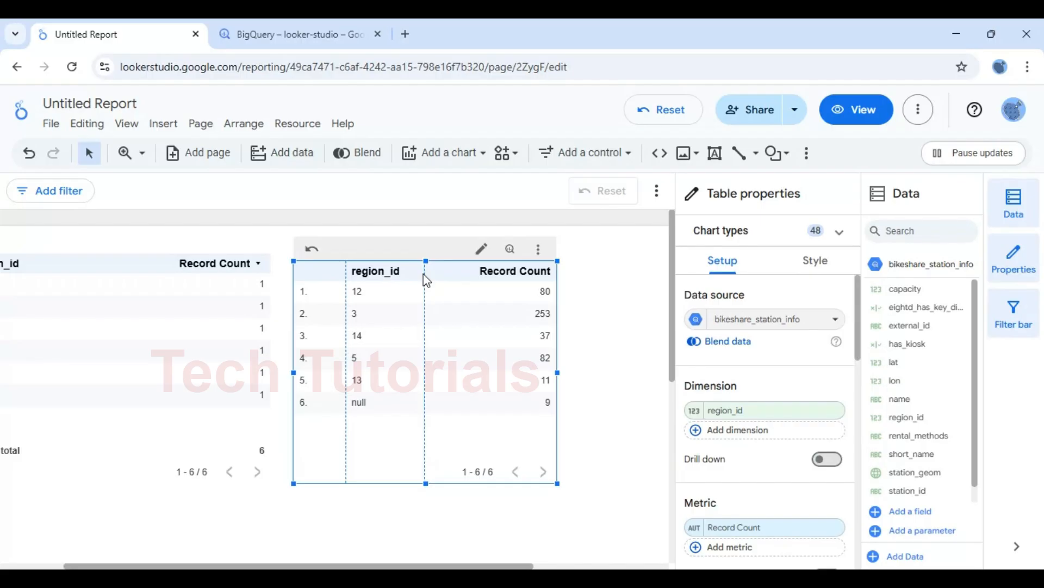
{"action": "left_click_drag", "start_coordinate": [425, 274], "coordinate": [425, 274]}
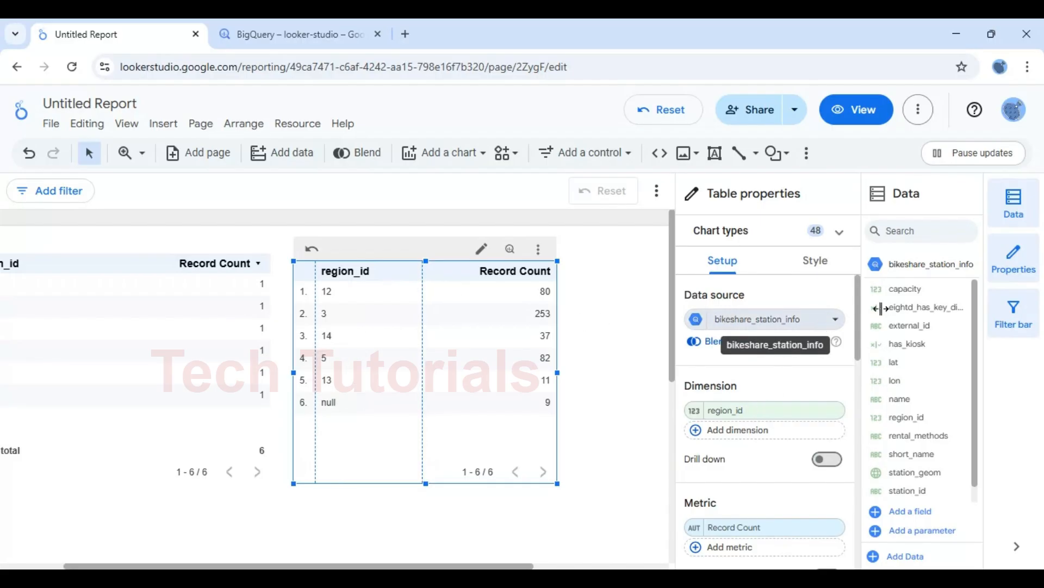
Show the summary row and hide the row numbers in the bikeshare_station_info table.
{"action": "left_click_drag", "start_coordinate": [860, 334], "coordinate": [863, 454]}
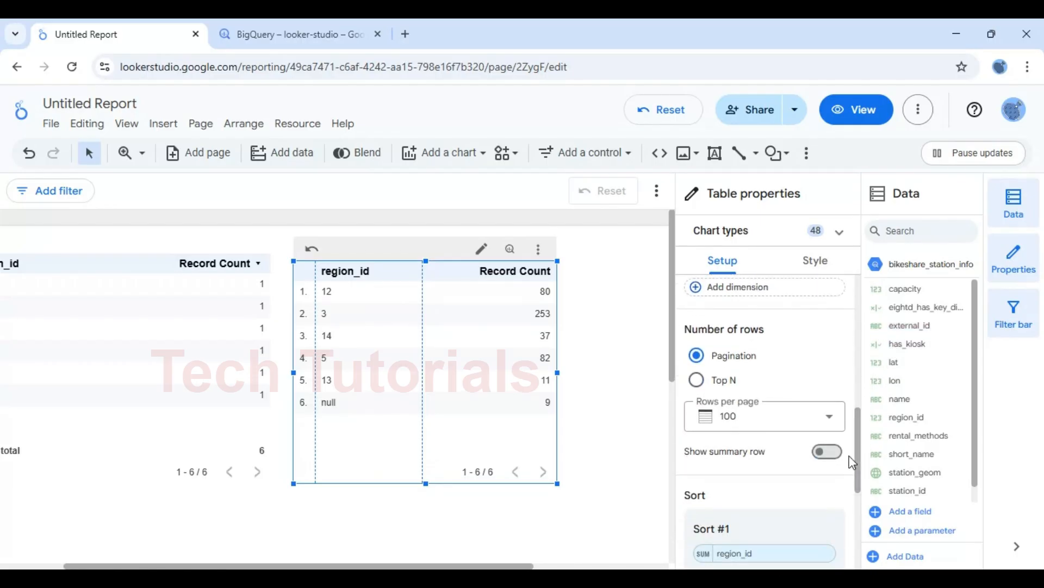
{"action": "left_click", "coordinate": [826, 451]}
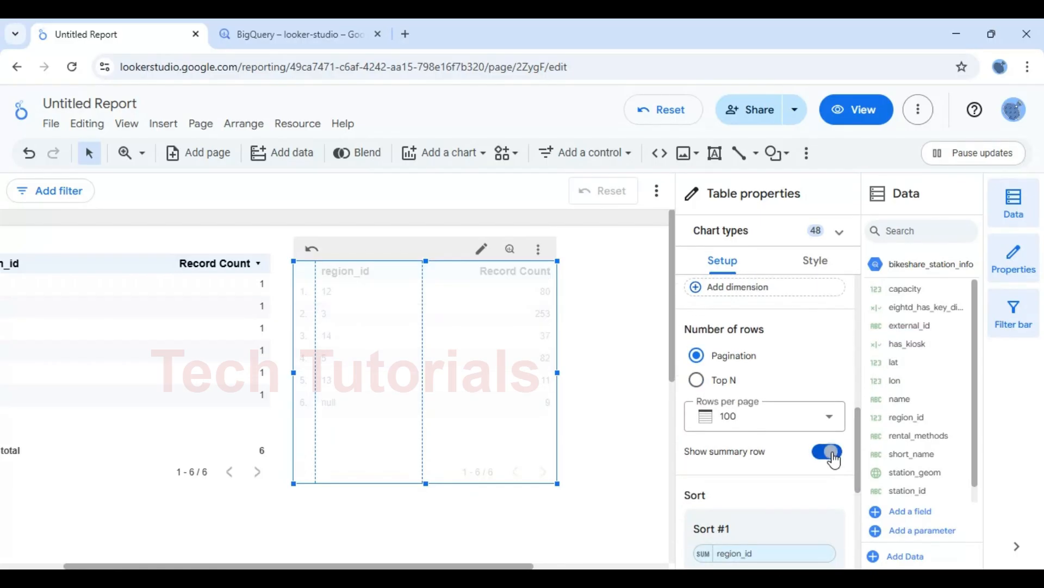
{"action": "left_click", "coordinate": [816, 260]}
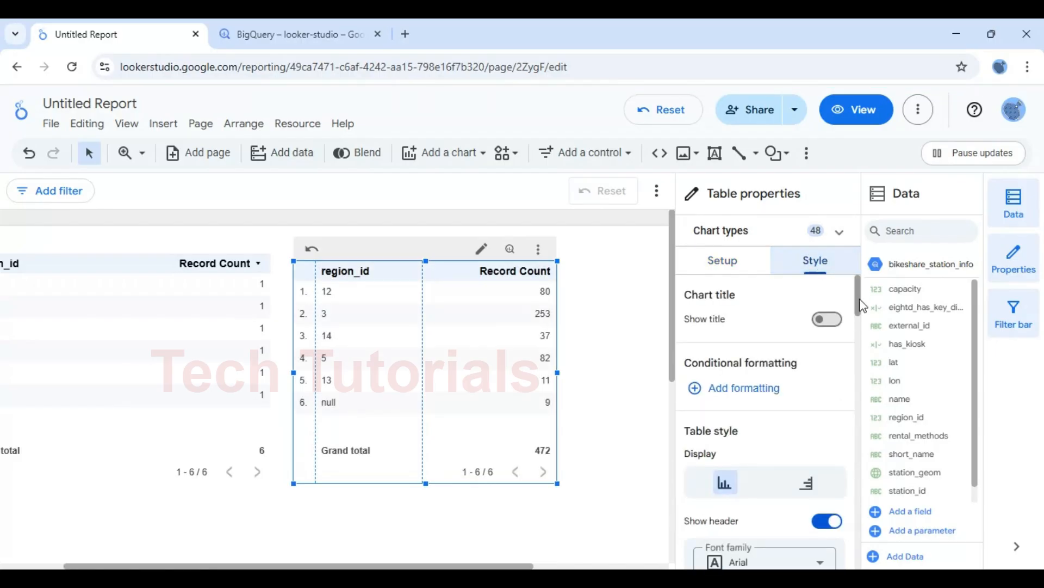
{"action": "left_click_drag", "start_coordinate": [863, 306], "coordinate": [869, 392]}
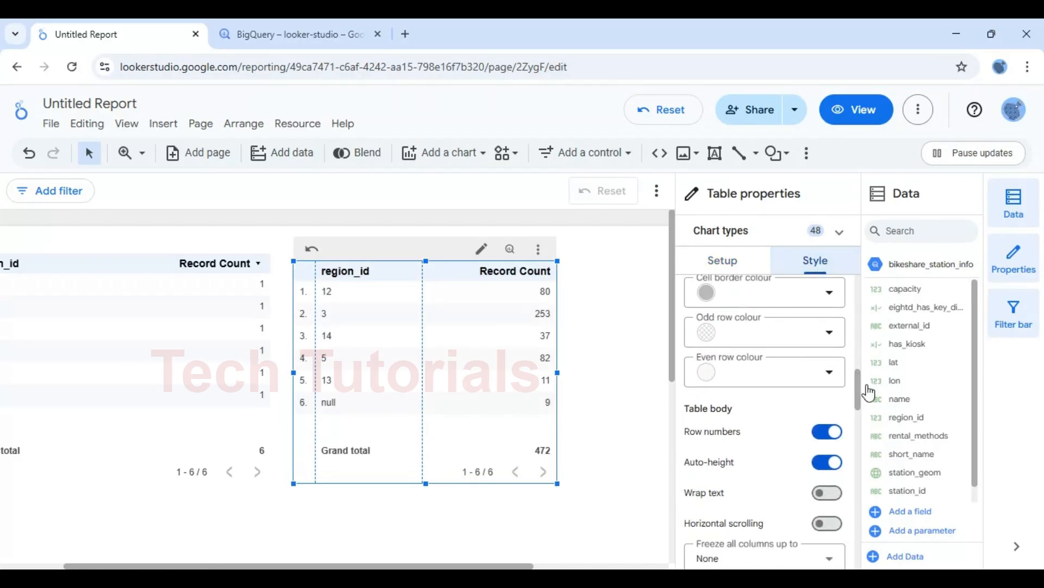
{"action": "left_click", "coordinate": [829, 434]}
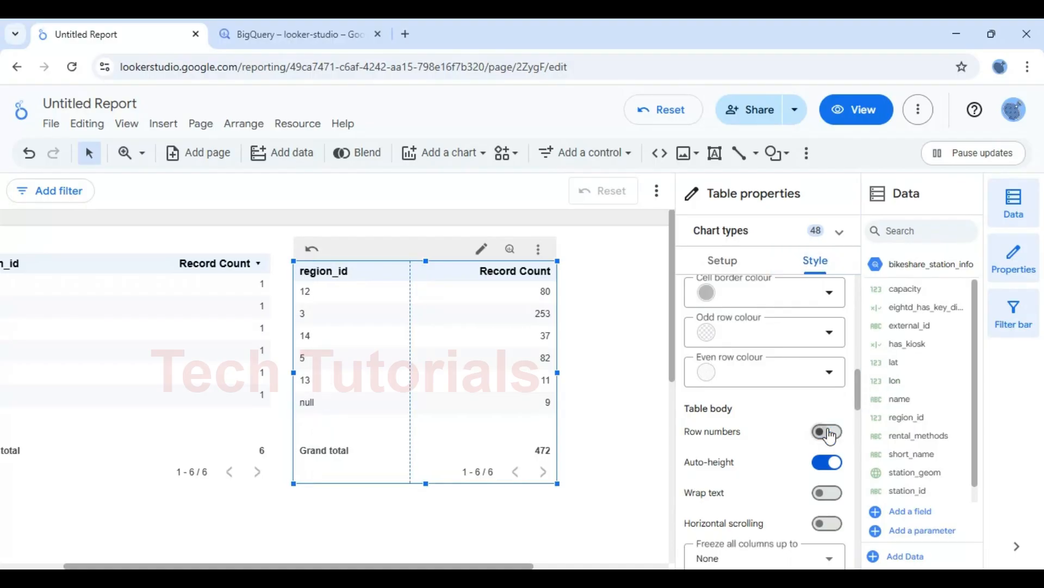
Reduce the width of the bikeshare_regions table to roughly that of the bikeshare_station_info table.
{"action": "left_click_drag", "start_coordinate": [479, 563], "coordinate": [409, 568]}
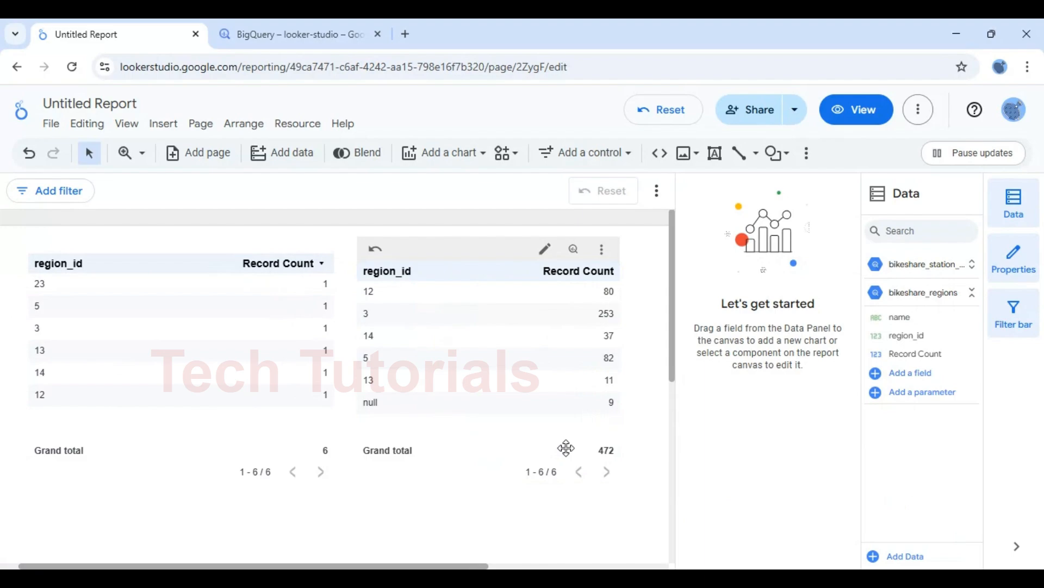
{"action": "left_click", "coordinate": [197, 348]}
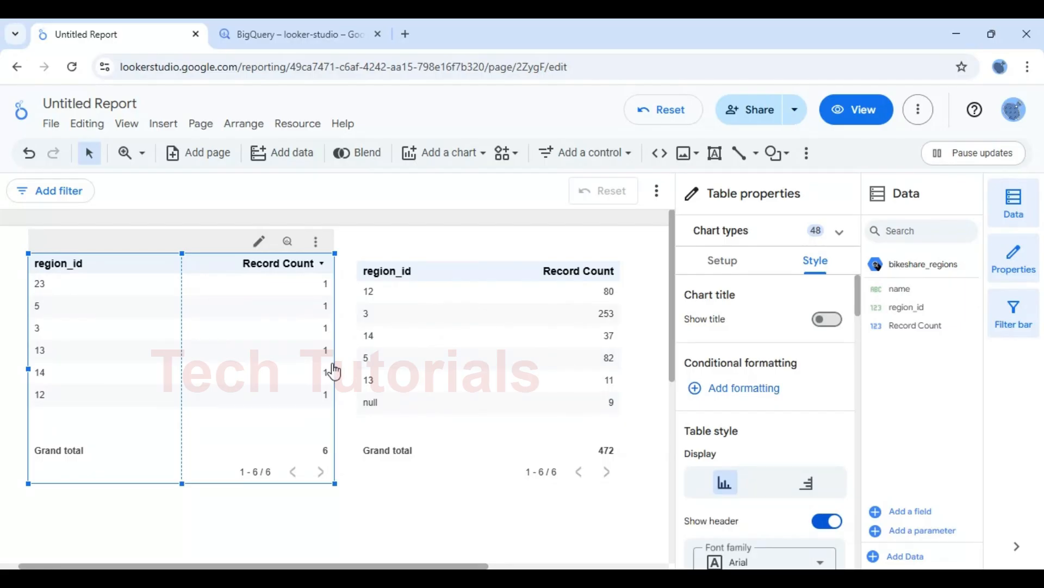
{"action": "left_click_drag", "start_coordinate": [334, 368], "coordinate": [297, 373]}
{"action": "left_click", "coordinate": [367, 524]}
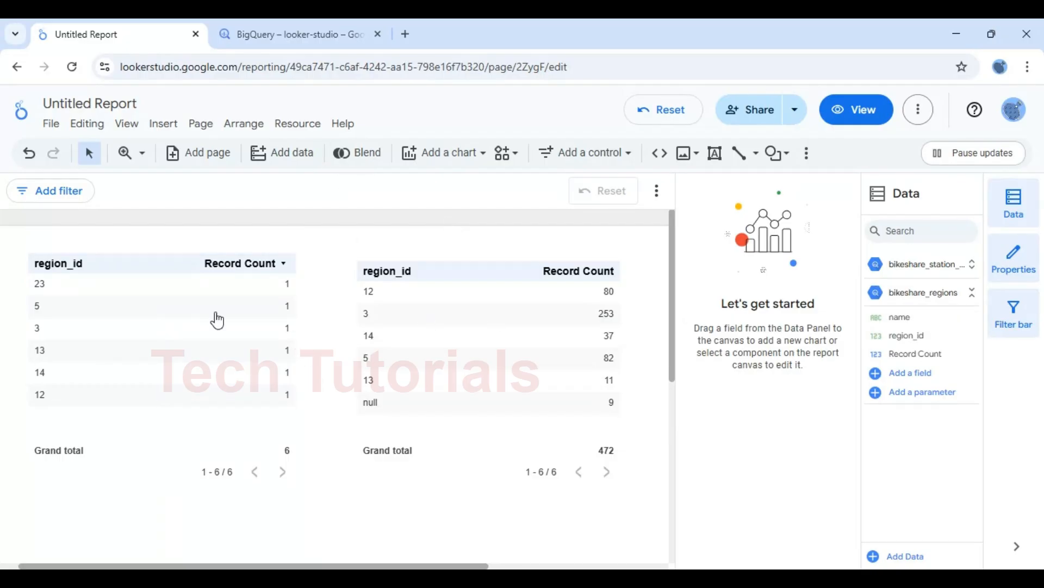
Start a new data blend with bikeshare_station_info as Table 1, using dimensions region_id and name and the metric Record Count.
{"action": "left_click", "coordinate": [306, 129]}
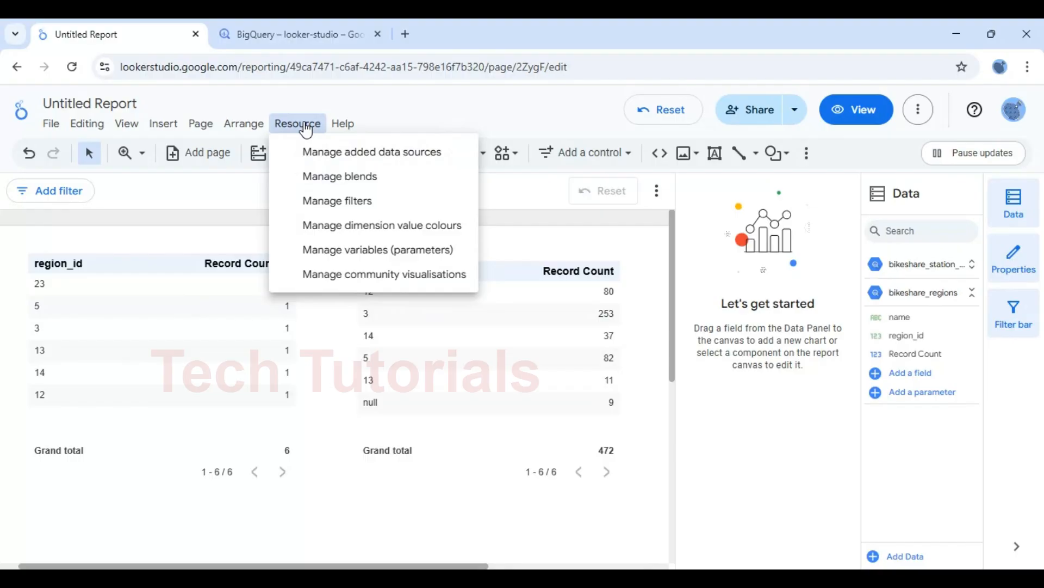
{"action": "left_click", "coordinate": [342, 179]}
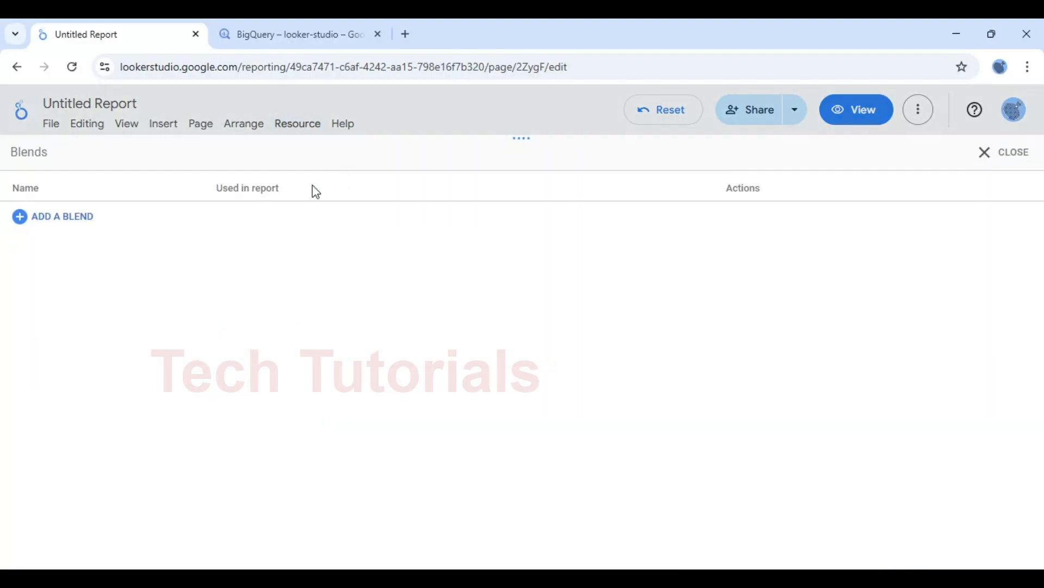
{"action": "left_click", "coordinate": [57, 217]}
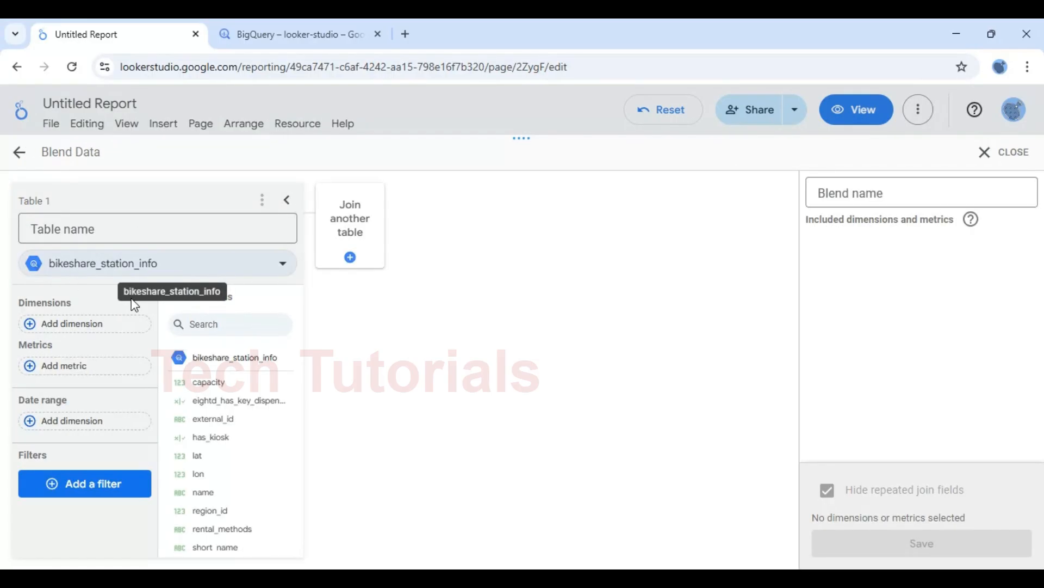
{"action": "left_click", "coordinate": [90, 329]}
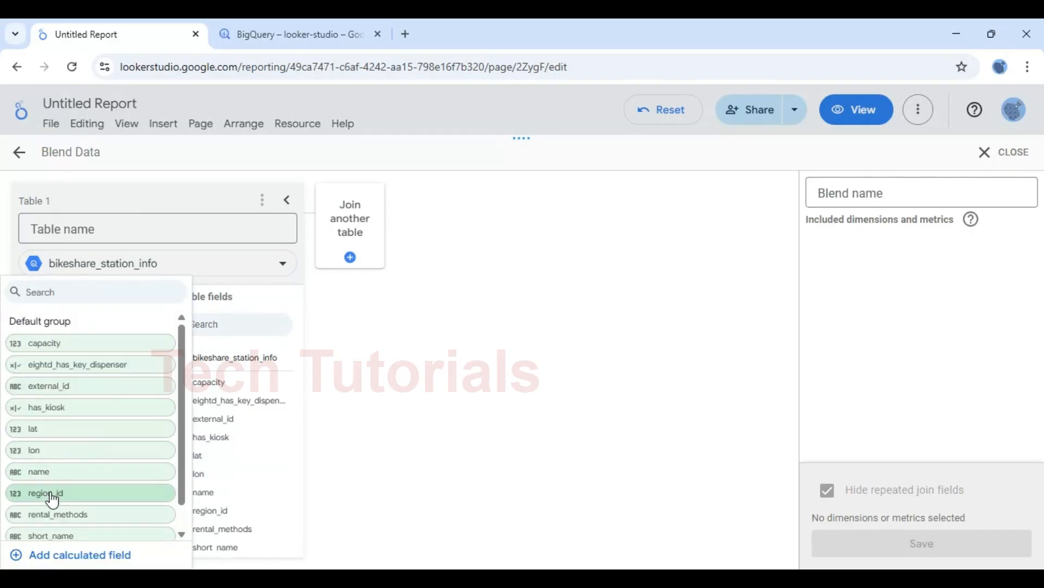
{"action": "left_click", "coordinate": [53, 493]}
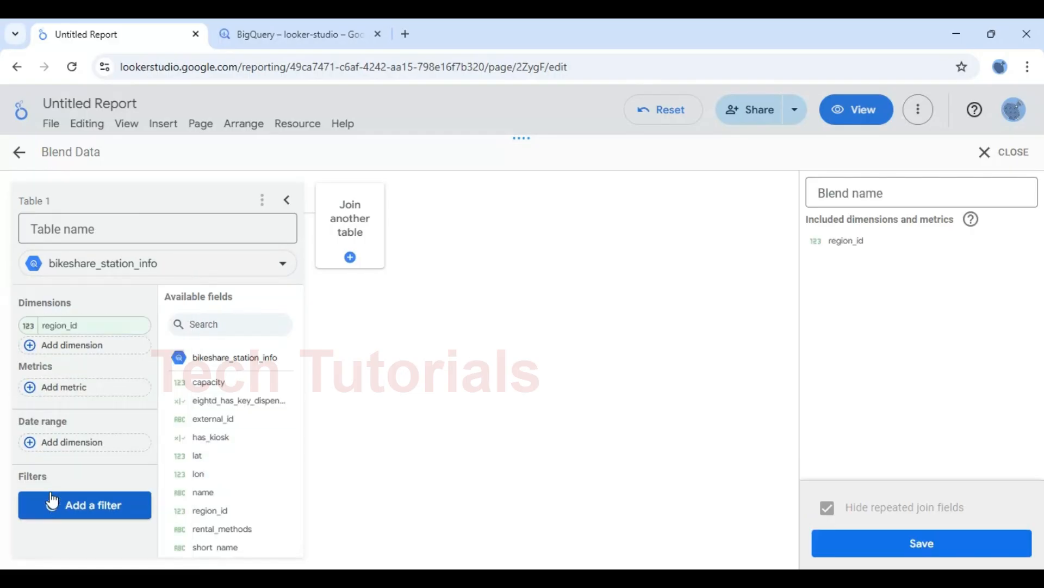
{"action": "left_click", "coordinate": [78, 352]}
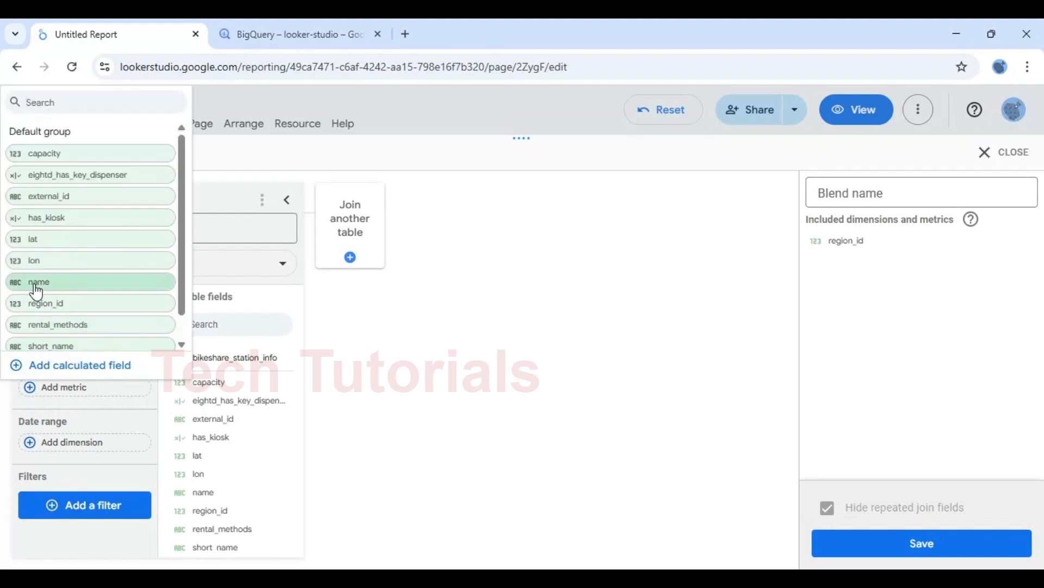
{"action": "left_click", "coordinate": [36, 283]}
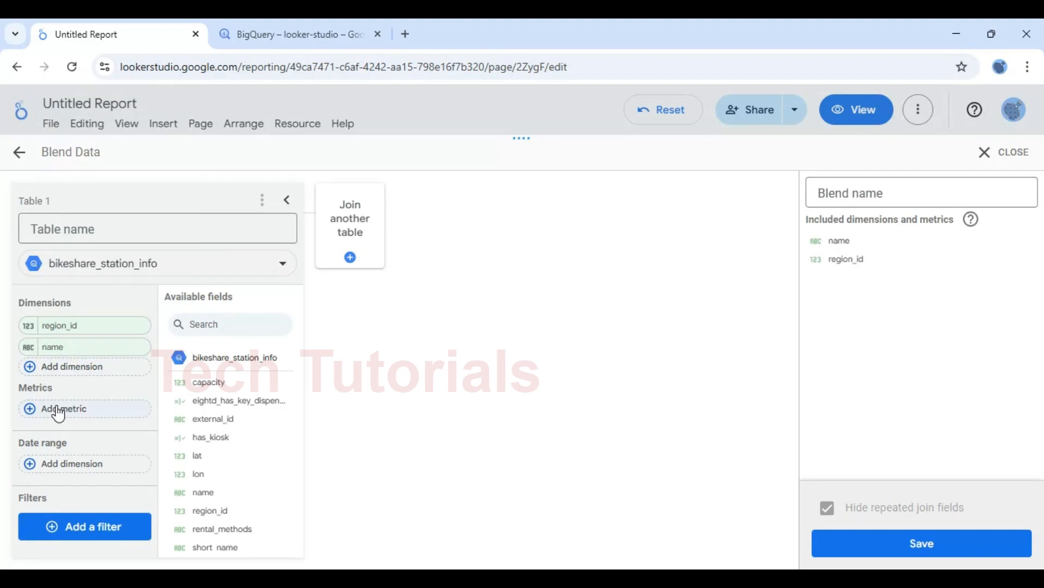
{"action": "left_click", "coordinate": [58, 410]}
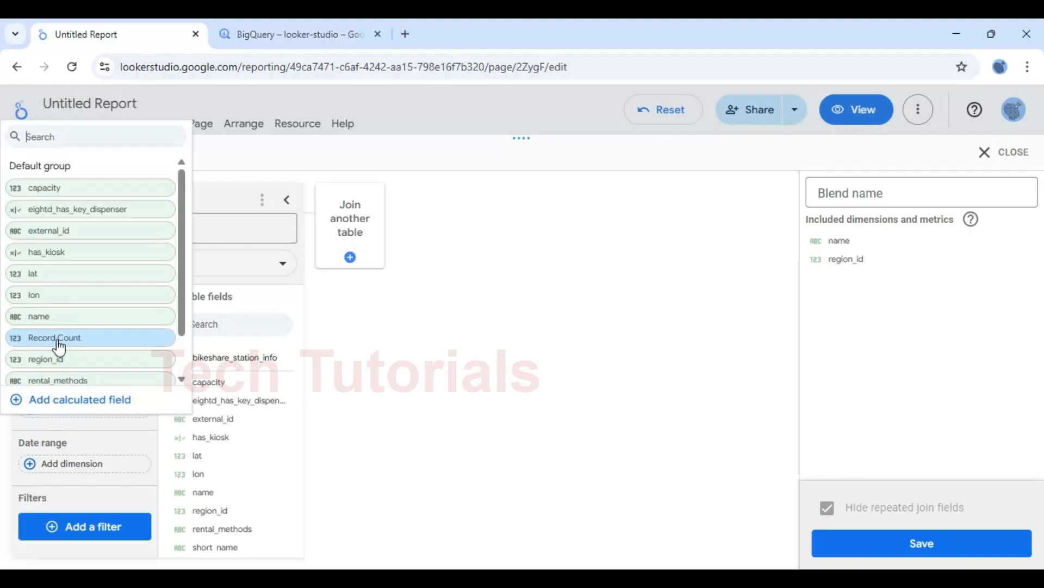
{"action": "left_click", "coordinate": [57, 340]}
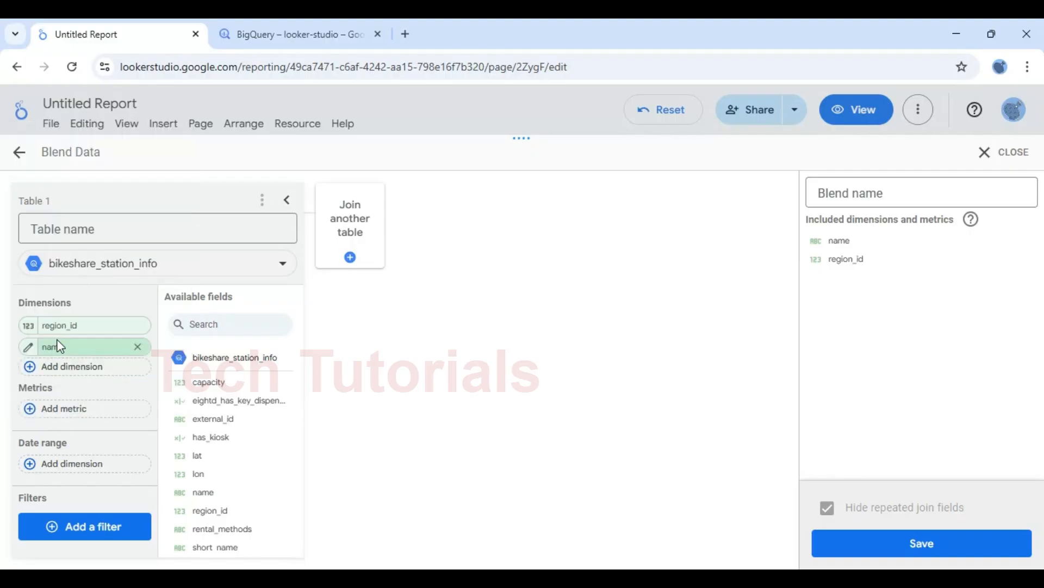
Join bikeshare_regions to the blend as Table 2.
{"action": "left_click", "coordinate": [350, 260]}
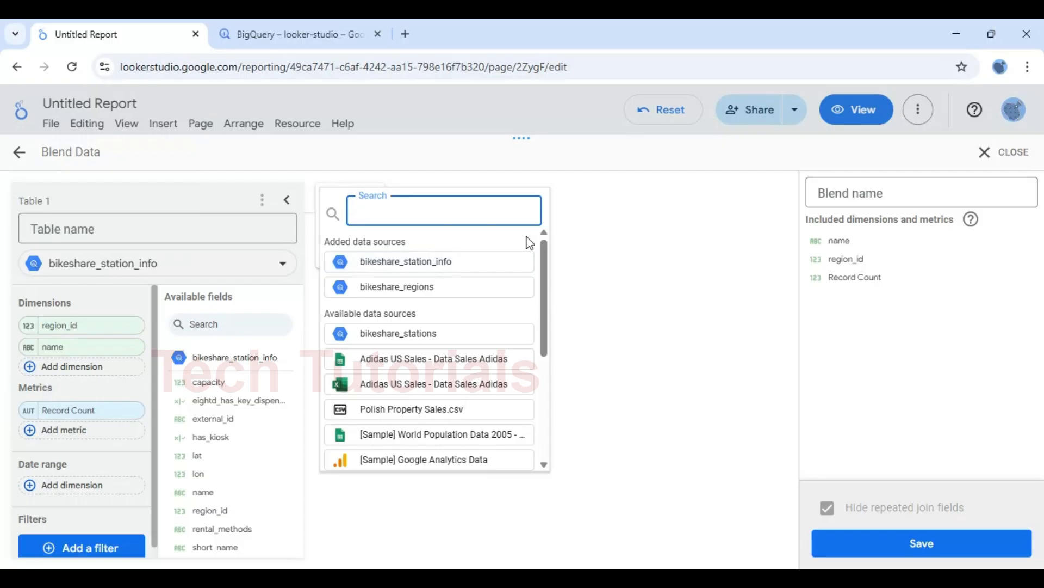
{"action": "left_click", "coordinate": [434, 288]}
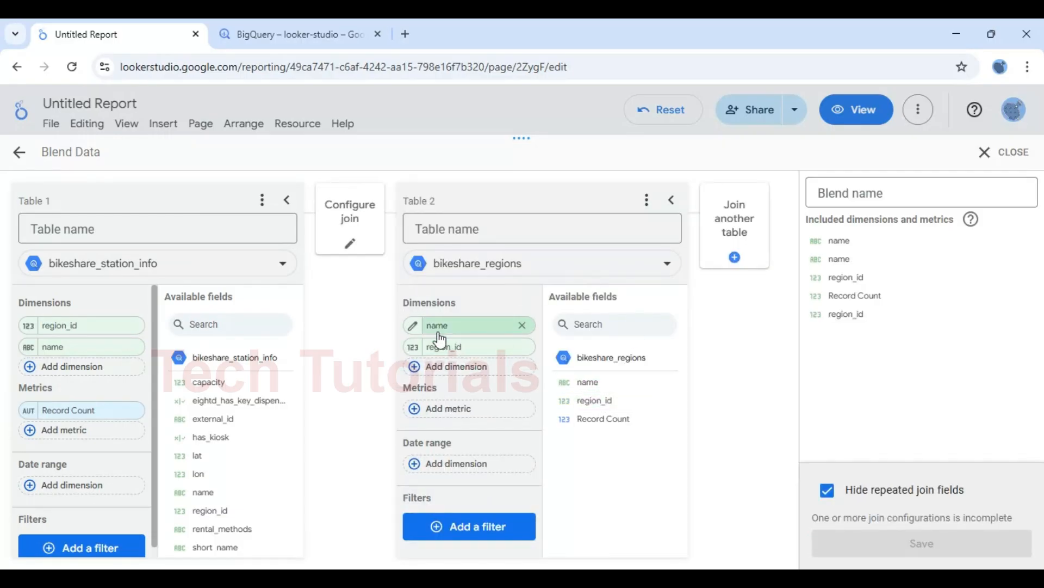
{"action": "left_click", "coordinate": [456, 410]}
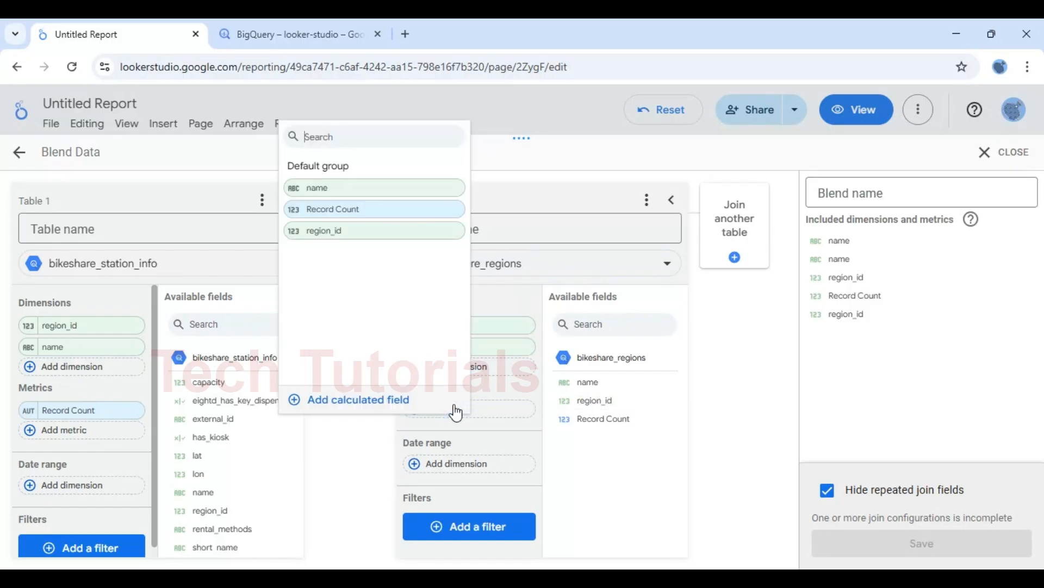
{"action": "left_click", "coordinate": [348, 210]}
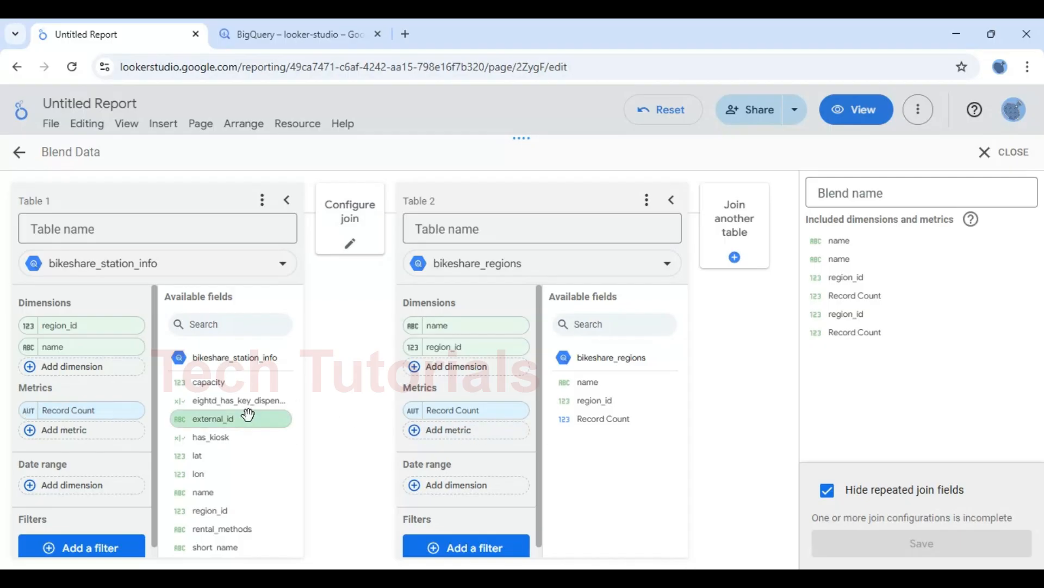
{"action": "left_click", "coordinate": [516, 410]}
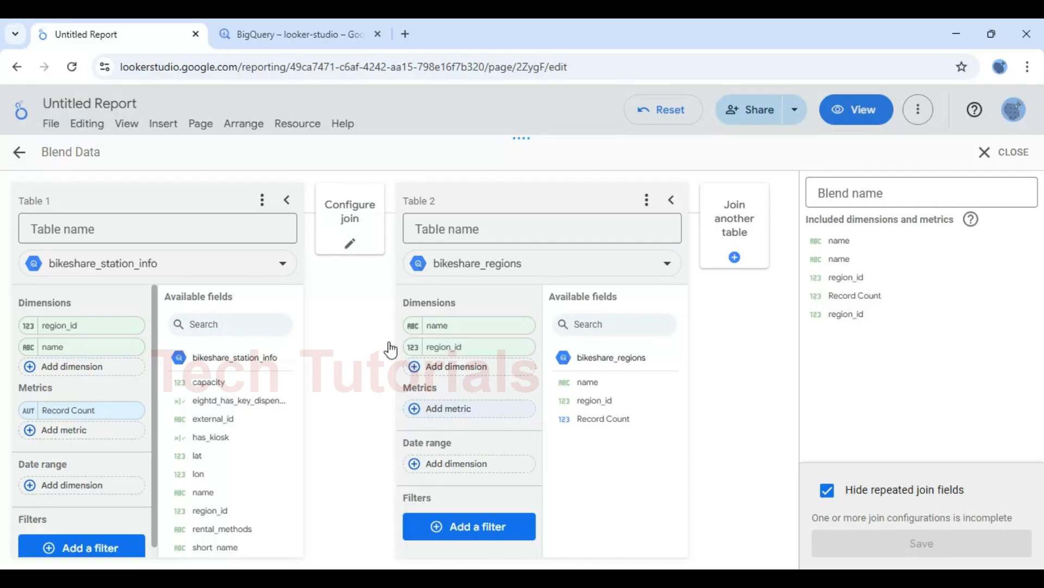
Configure an Inner join between the two blend tables on region_id only, removing the name condition, and save the join.
{"action": "left_click", "coordinate": [351, 246]}
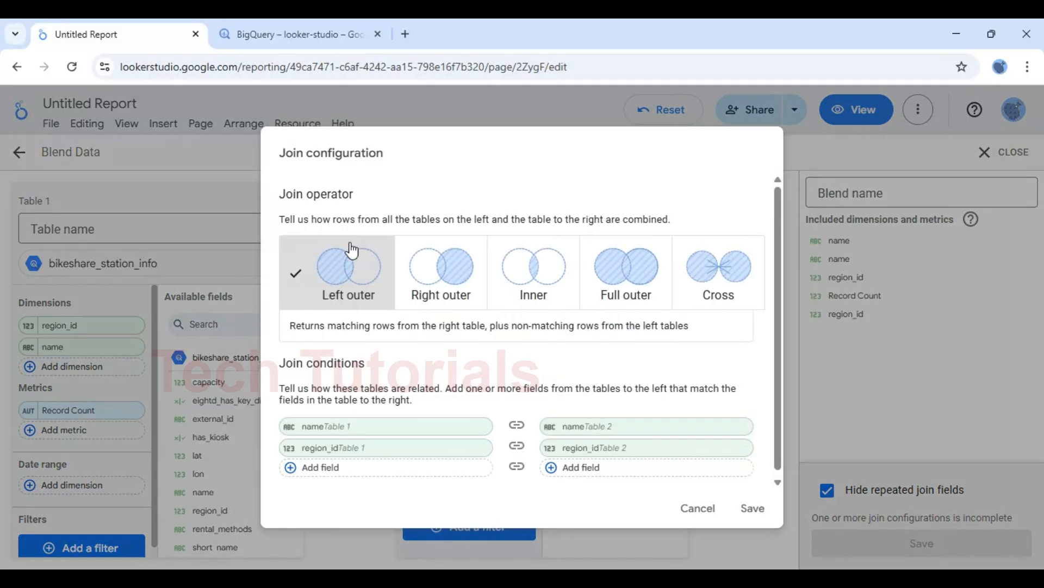
{"action": "left_click", "coordinate": [552, 278]}
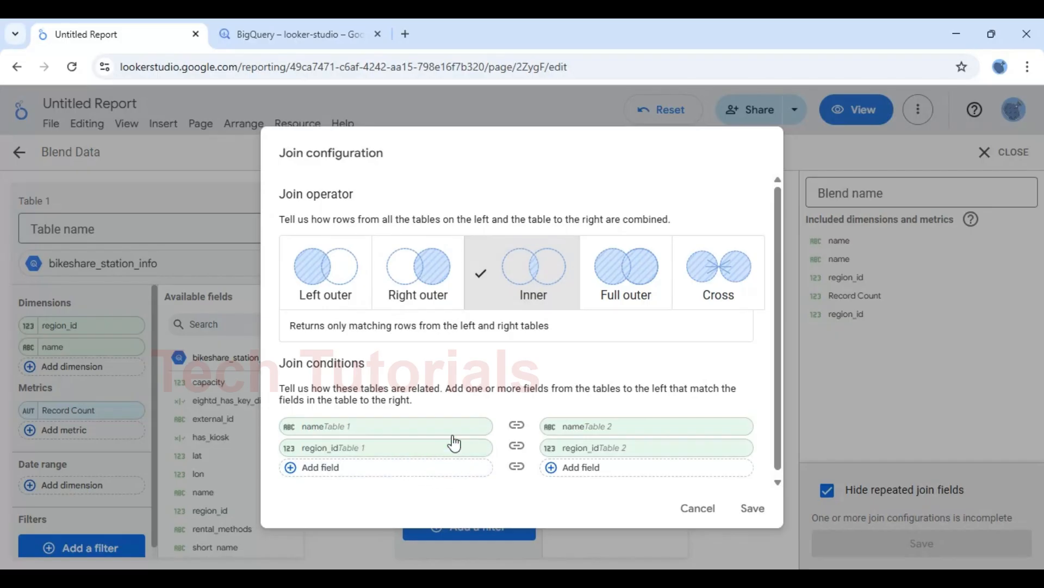
{"action": "left_click", "coordinate": [478, 426]}
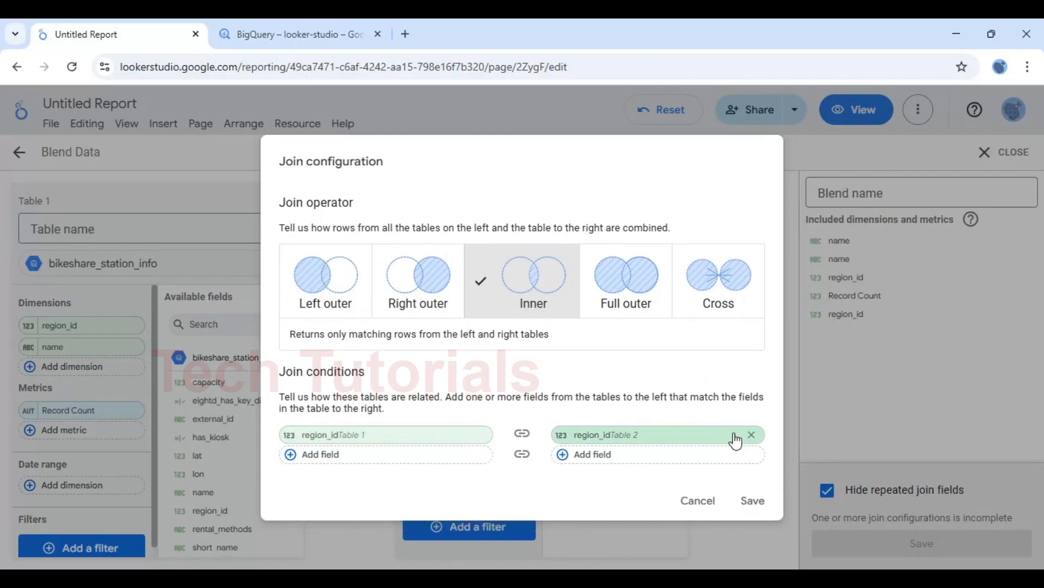
{"action": "left_click", "coordinate": [753, 501]}
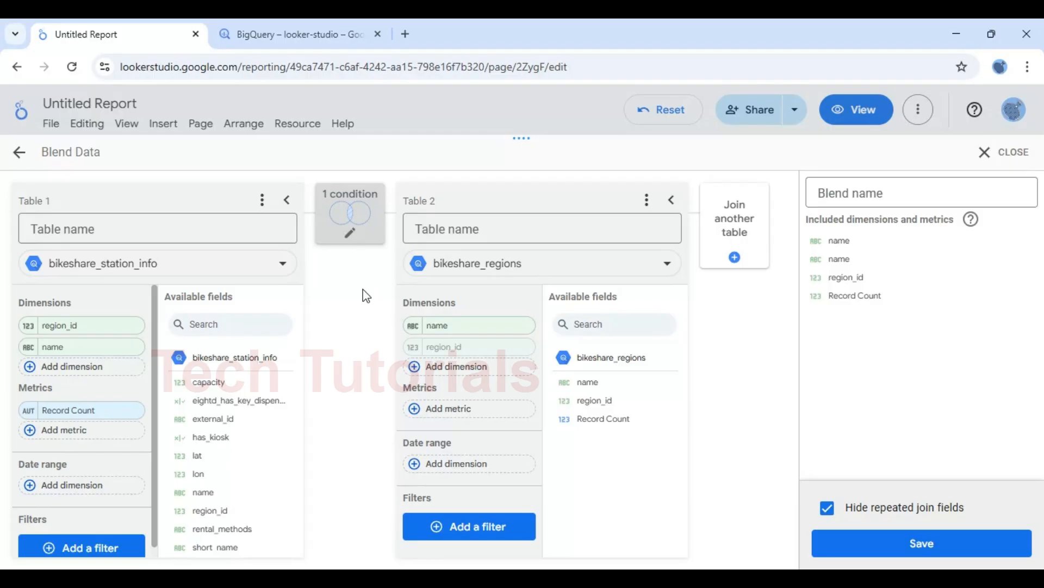
Name the blend Region Station, keep repeated join fields hidden, save it and return to the free canvas area below the tables.
{"action": "left_click", "coordinate": [898, 197]}
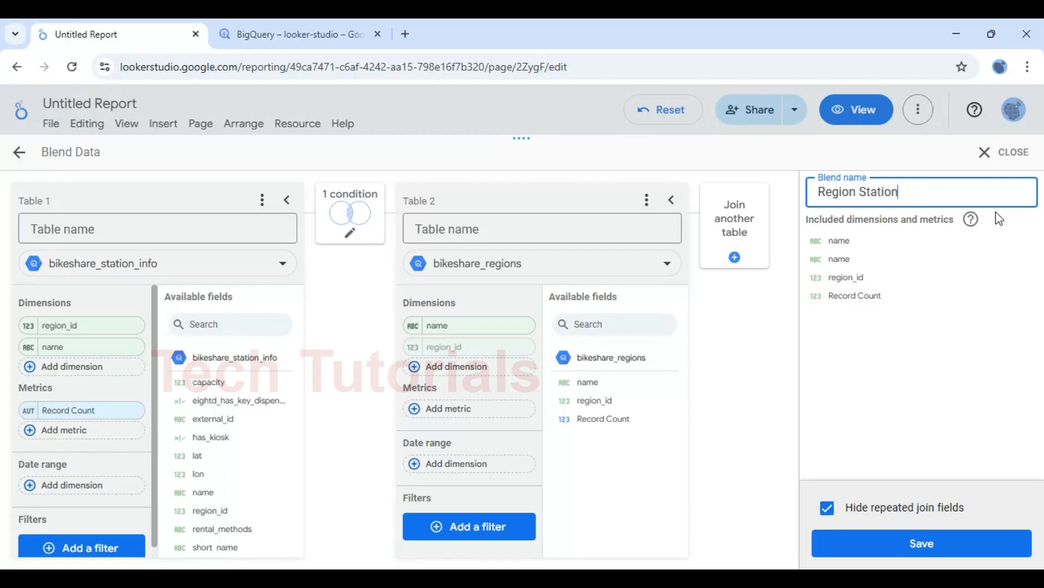
{"action": "left_click", "coordinate": [827, 509]}
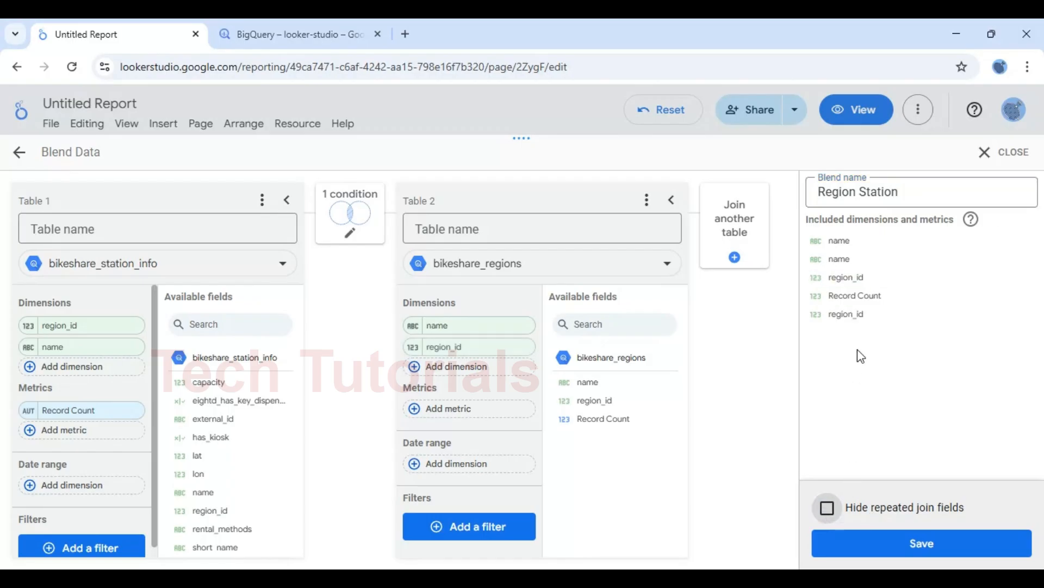
{"action": "left_click", "coordinate": [829, 511]}
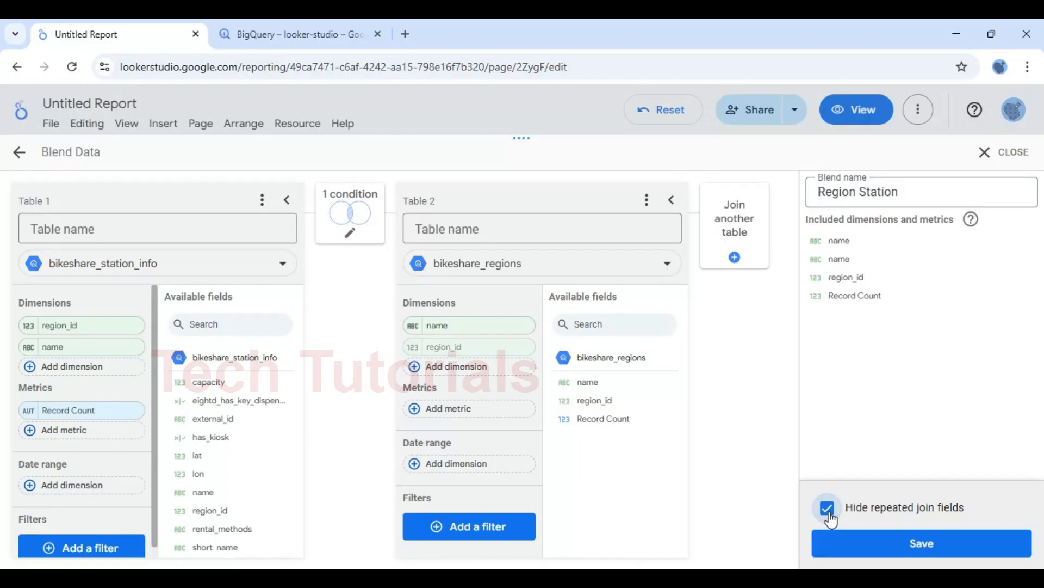
{"action": "left_click", "coordinate": [960, 541]}
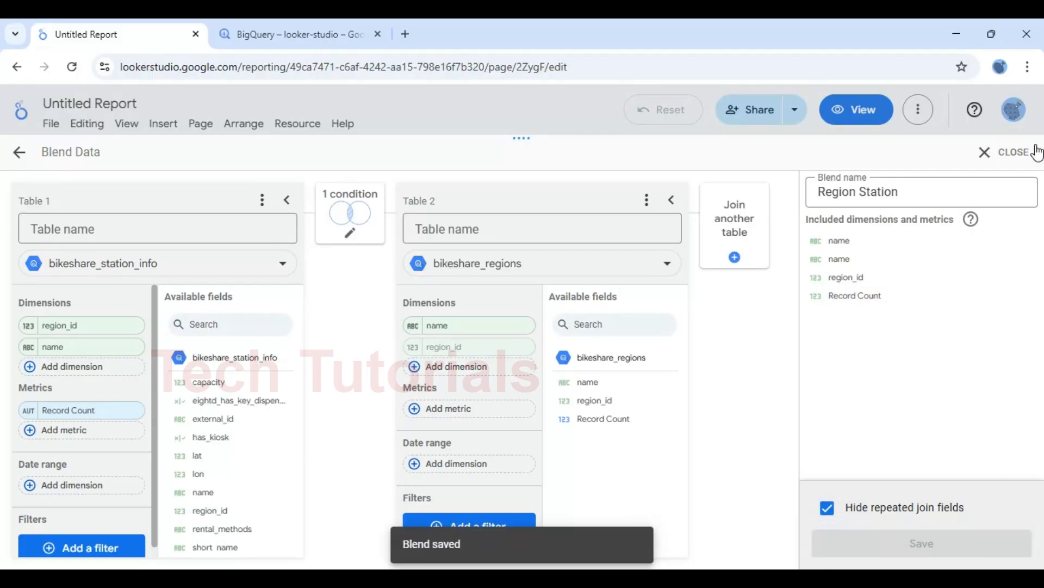
{"action": "left_click", "coordinate": [1032, 152]}
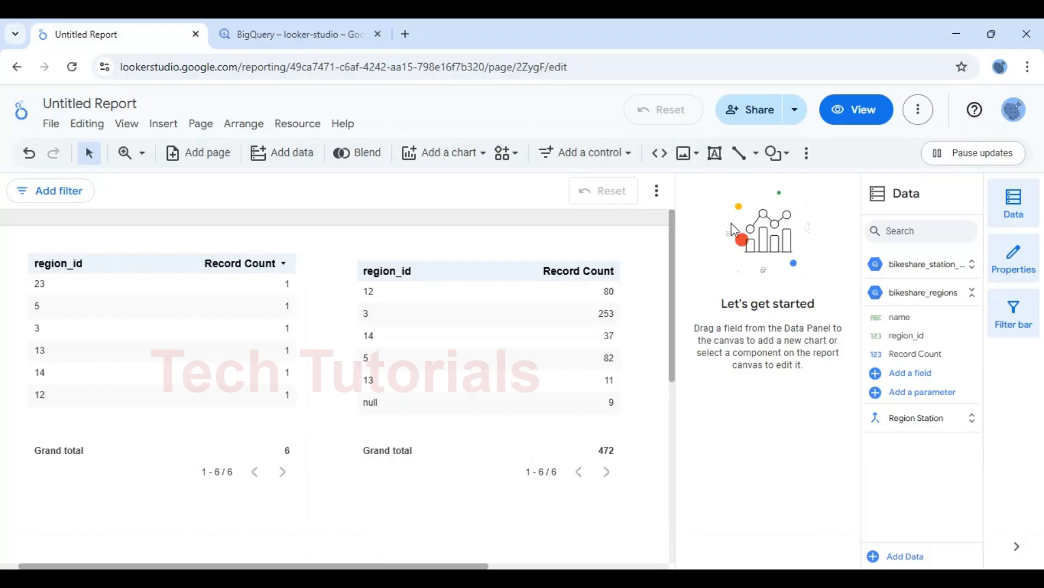
{"action": "left_click_drag", "start_coordinate": [673, 275], "coordinate": [676, 306]}
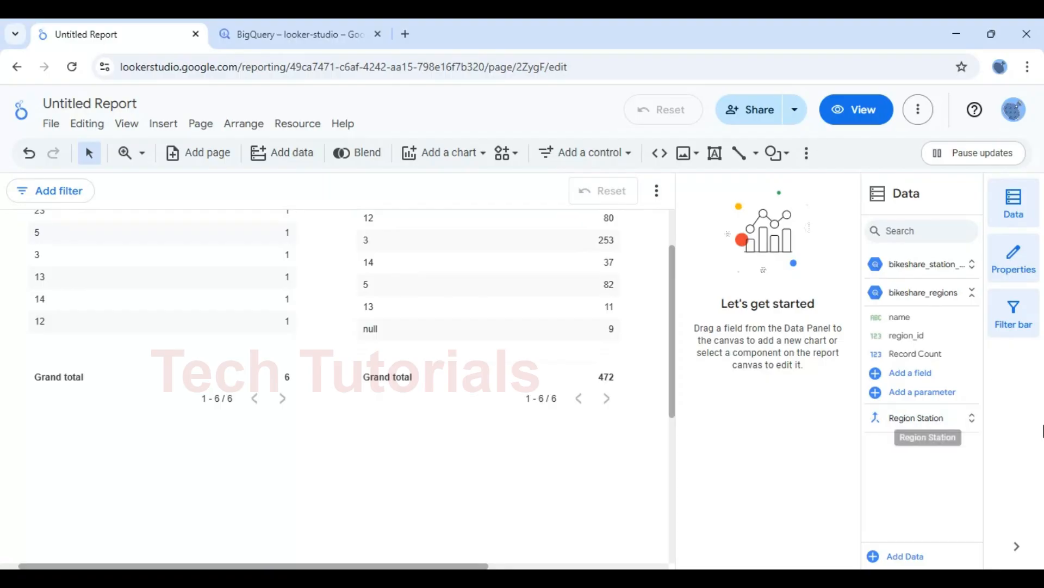
Review the Region Station blend's fields and add a plain table chart in the free area below the two existing tables.
{"action": "left_click", "coordinate": [922, 420]}
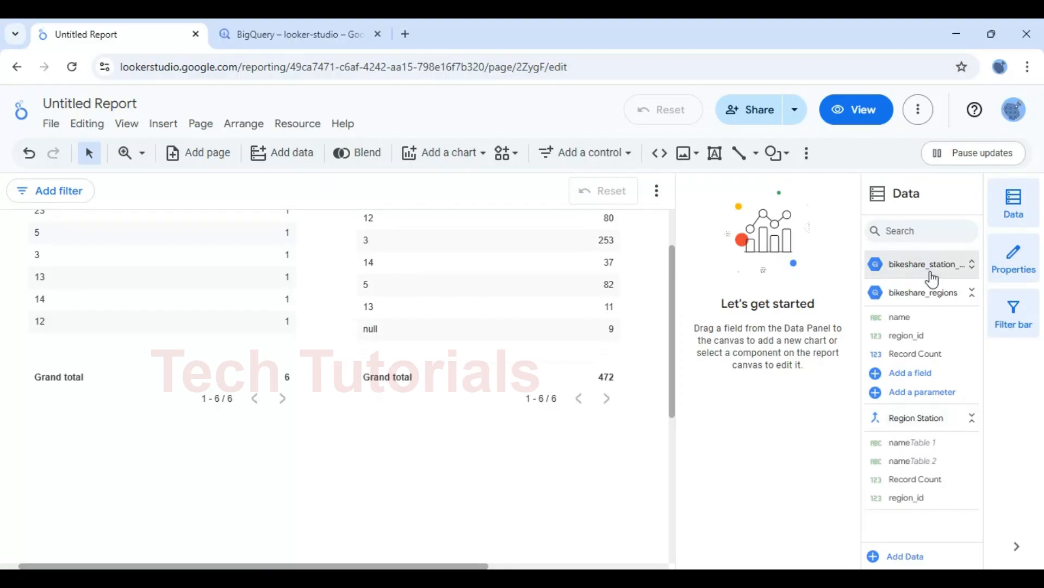
{"action": "left_click", "coordinate": [924, 294]}
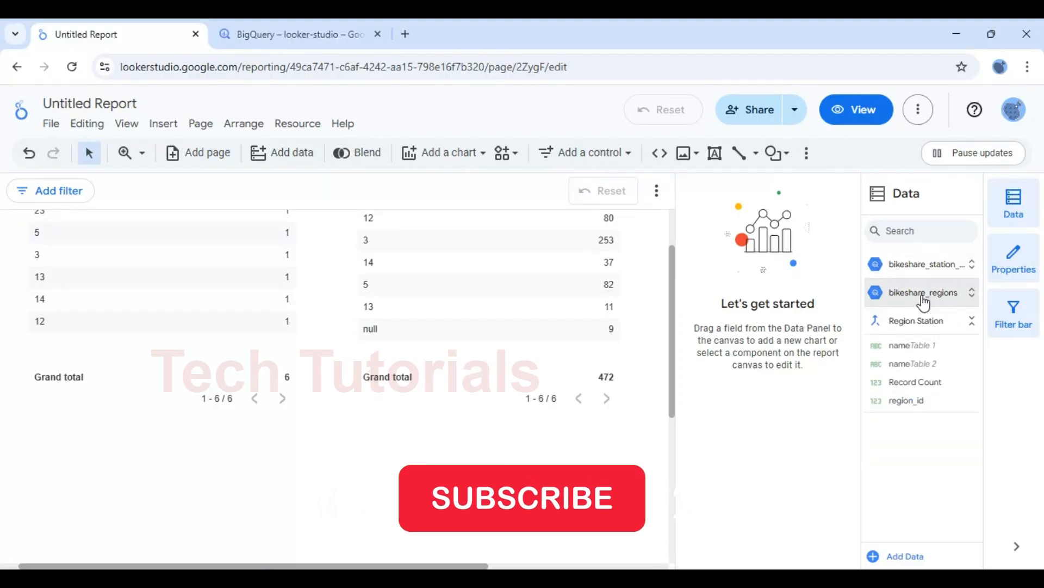
{"action": "left_click", "coordinate": [444, 152]}
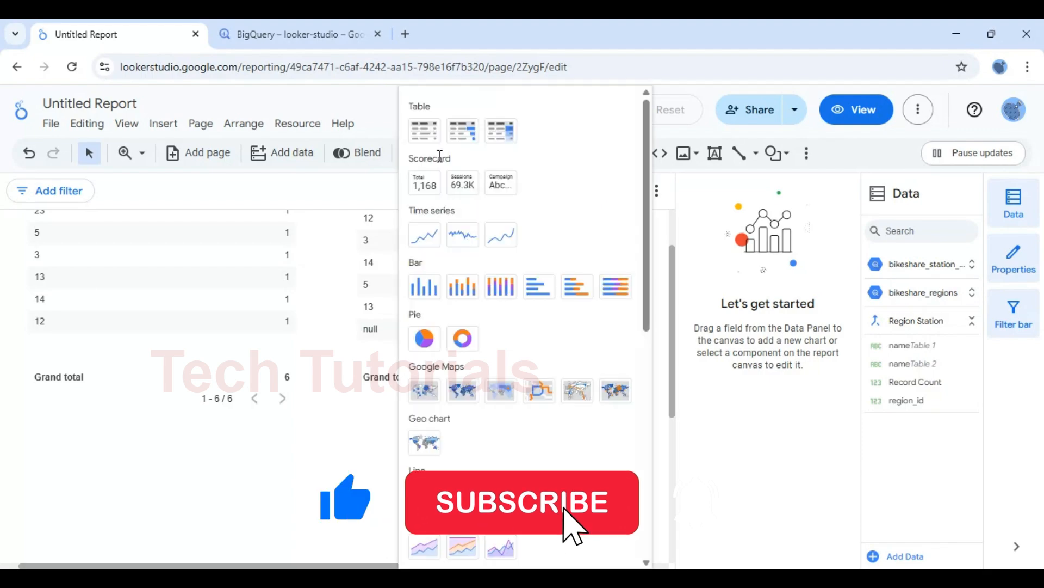
{"action": "left_click", "coordinate": [423, 130]}
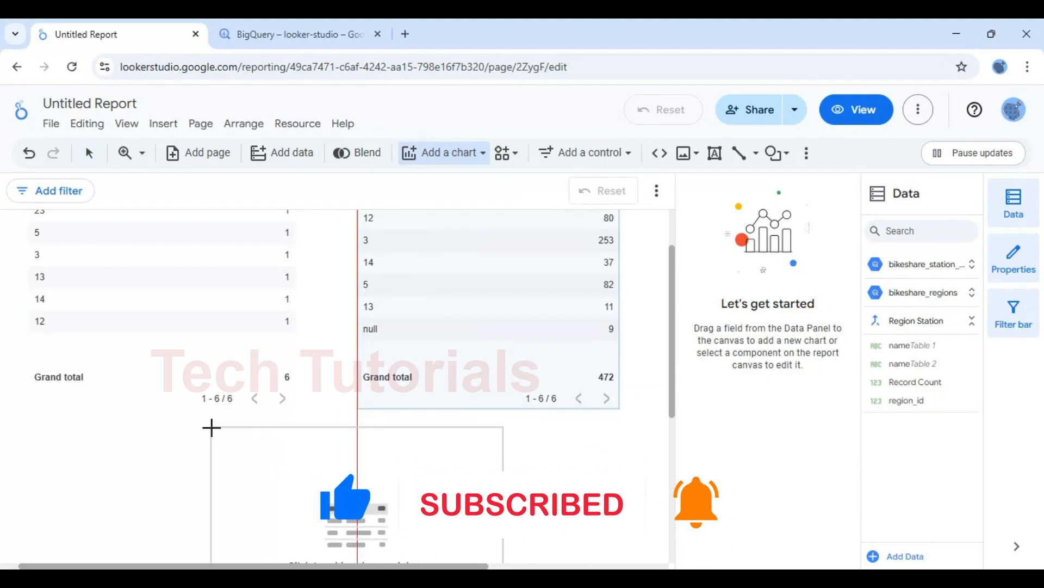
{"action": "left_click", "coordinate": [212, 427]}
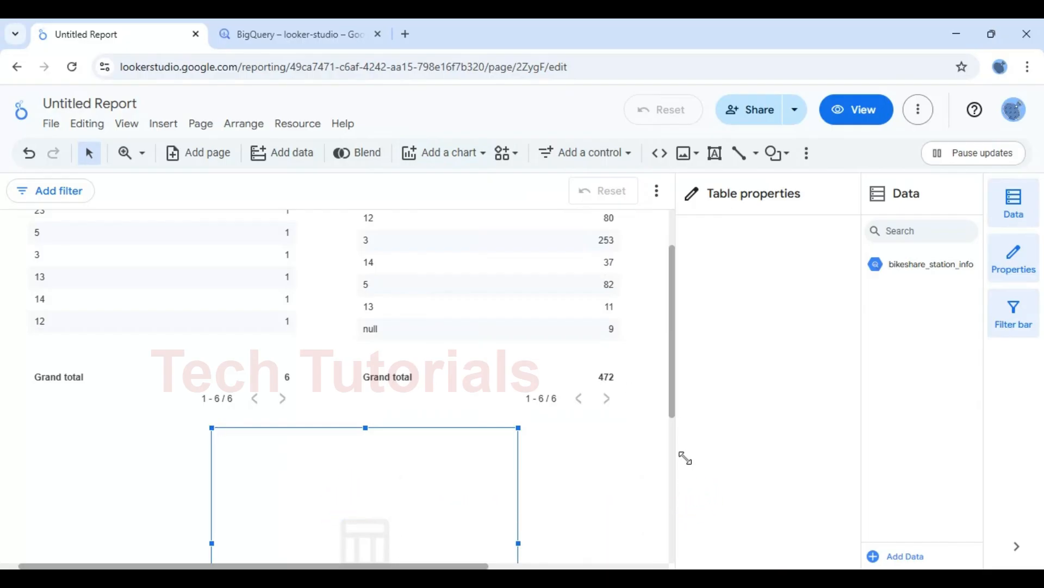
Set the new table's data source to the Region Station blend.
{"action": "left_click_drag", "start_coordinate": [671, 348], "coordinate": [669, 407]}
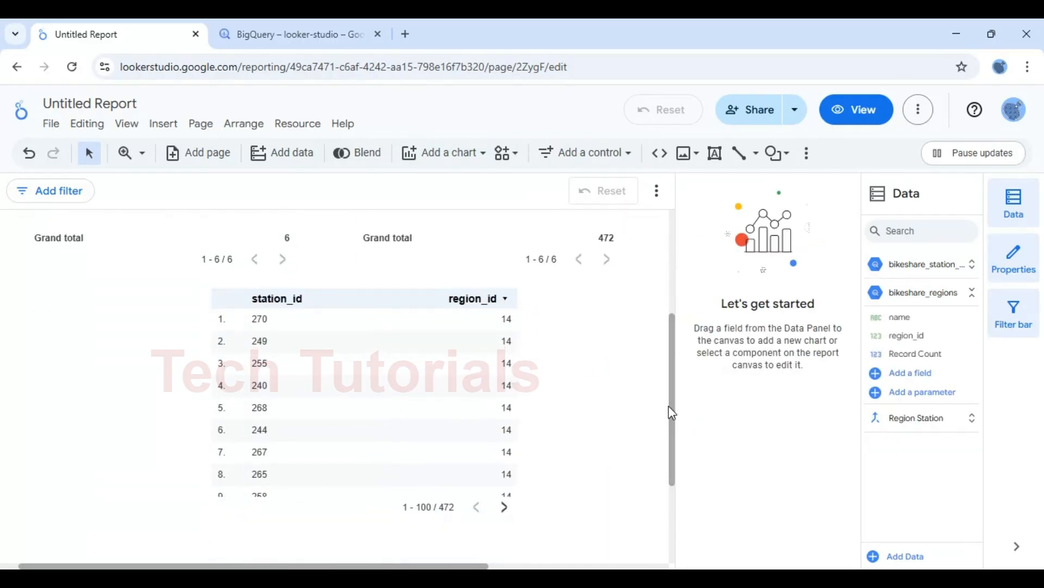
{"action": "left_click", "coordinate": [408, 402]}
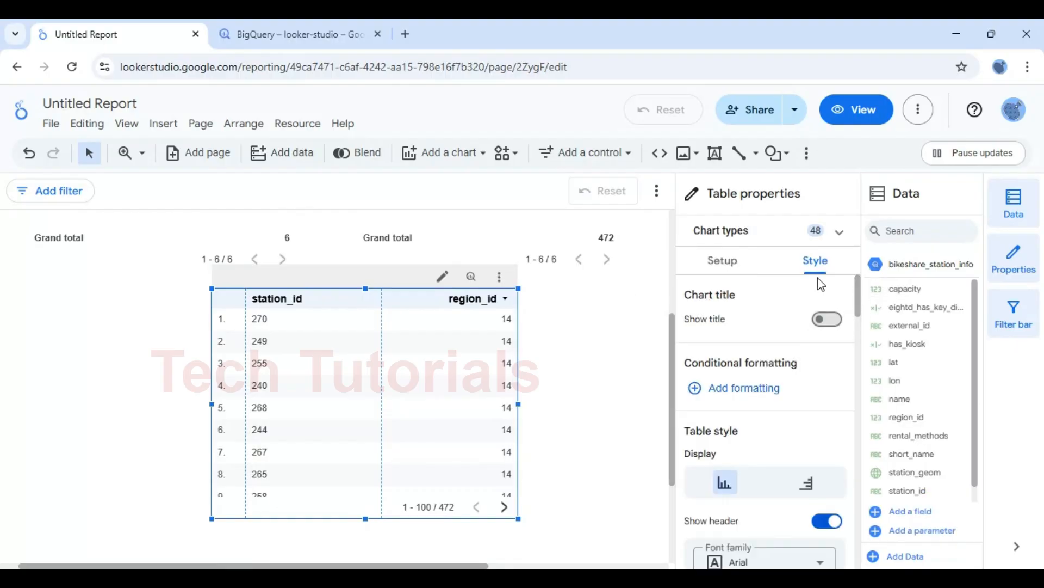
{"action": "left_click", "coordinate": [724, 266]}
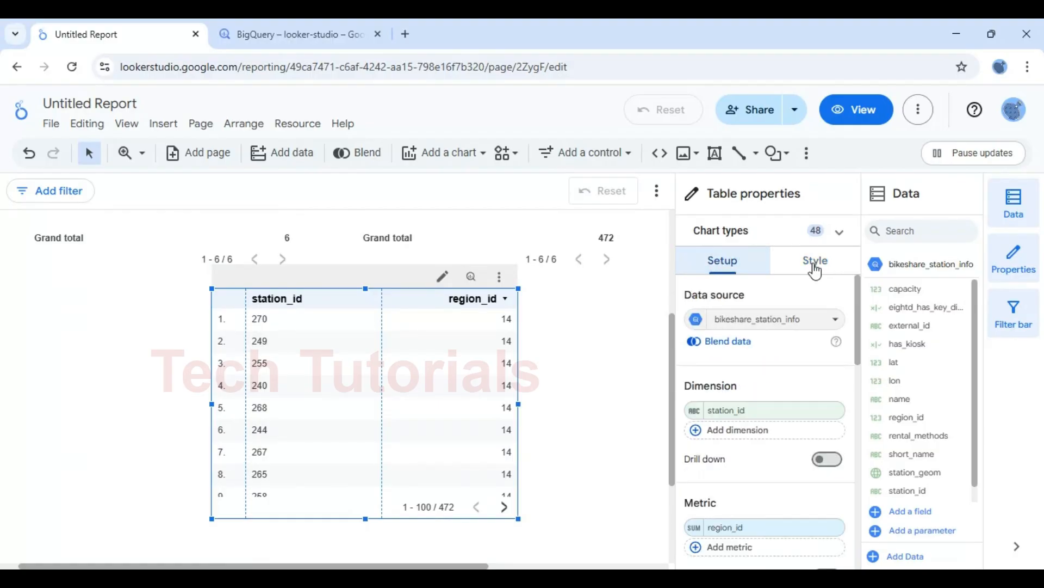
{"action": "left_click", "coordinate": [795, 320]}
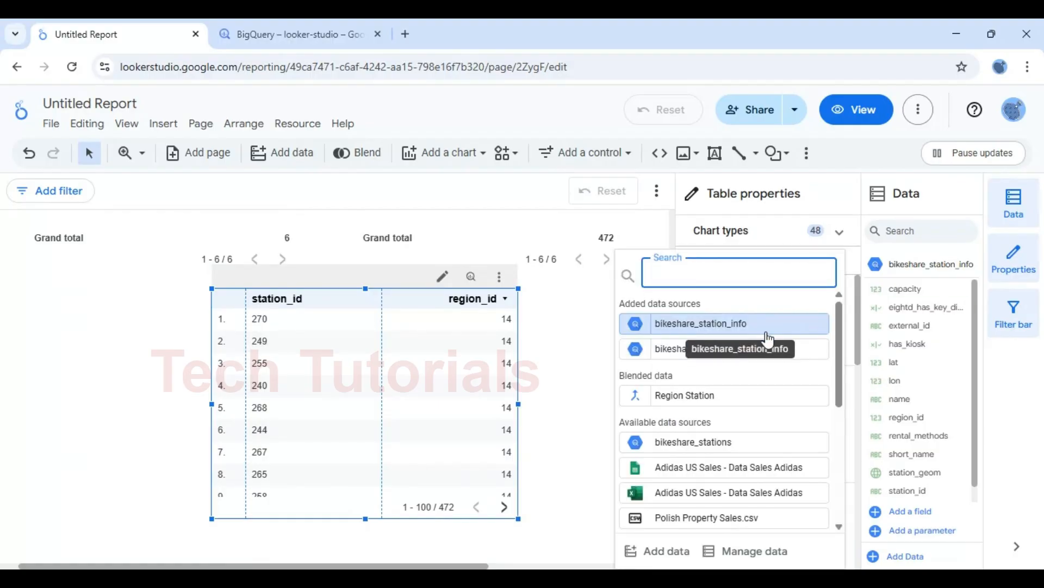
{"action": "left_click", "coordinate": [668, 407]}
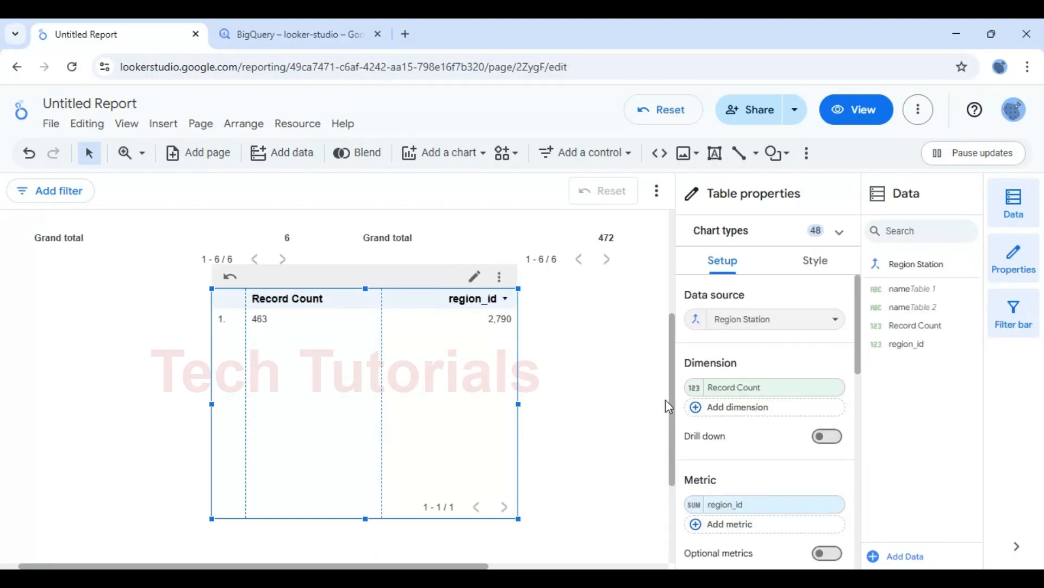
Make region_id the blended table's only dimension and replace its metric with Record Count.
{"action": "left_click", "coordinate": [831, 387]}
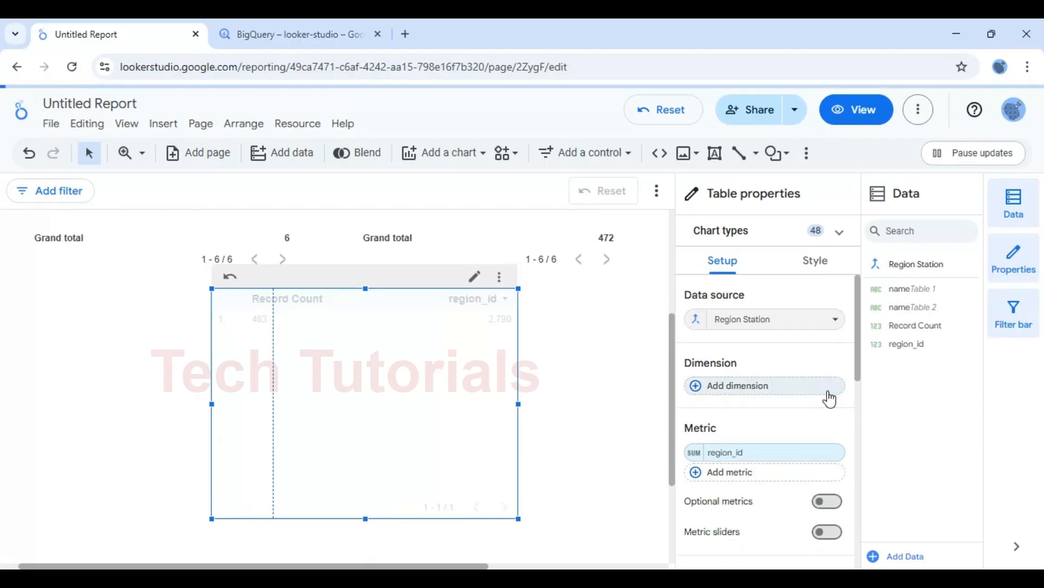
{"action": "left_click", "coordinate": [743, 388]}
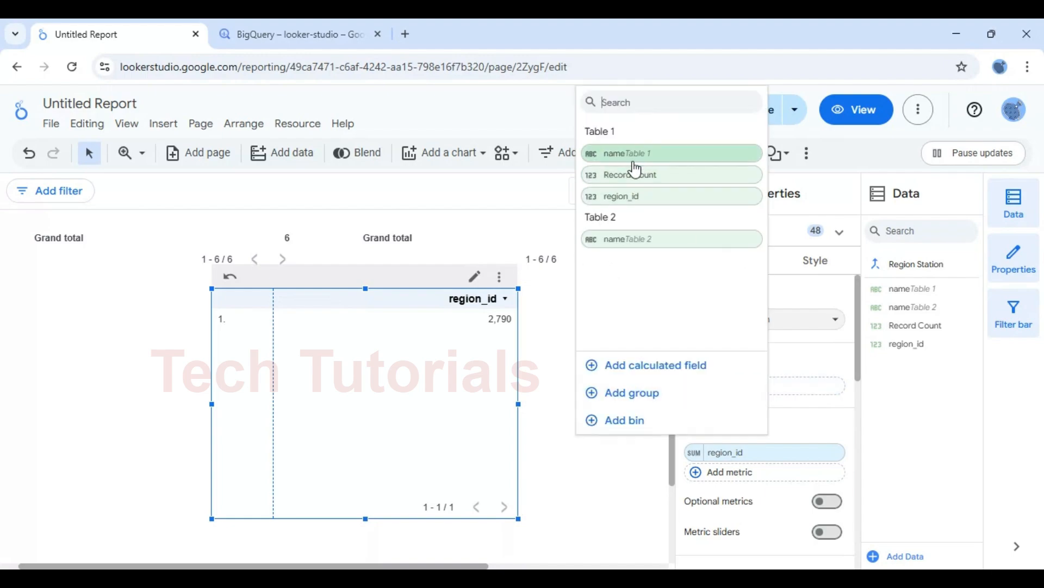
{"action": "left_click", "coordinate": [625, 196]}
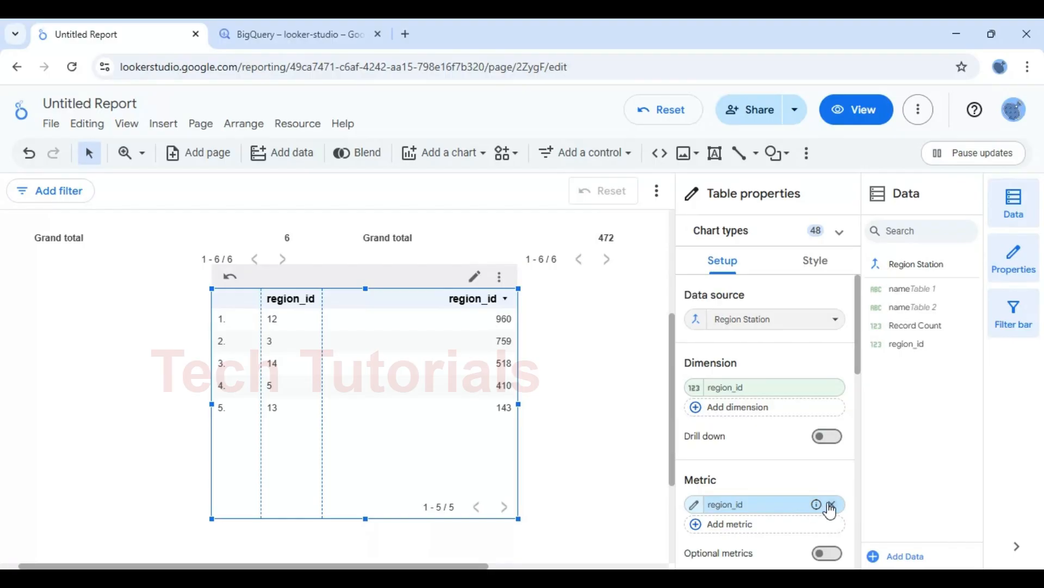
{"action": "left_click", "coordinate": [831, 504]}
{"action": "left_click", "coordinate": [759, 510]}
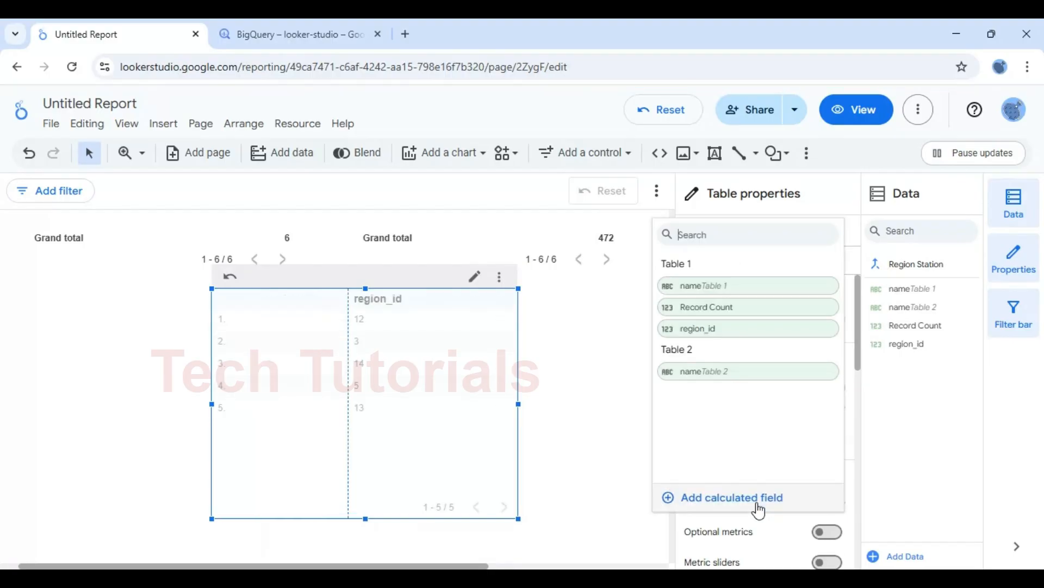
{"action": "left_click", "coordinate": [727, 308]}
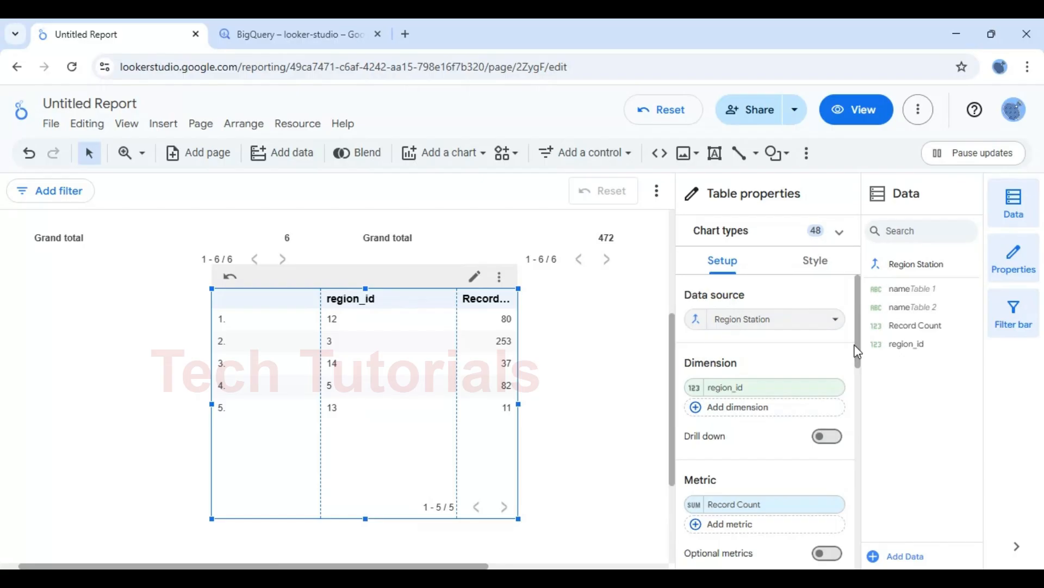
Show the summary row in the blended table and turn off its row numbers.
{"action": "left_click_drag", "start_coordinate": [857, 344], "coordinate": [860, 478]}
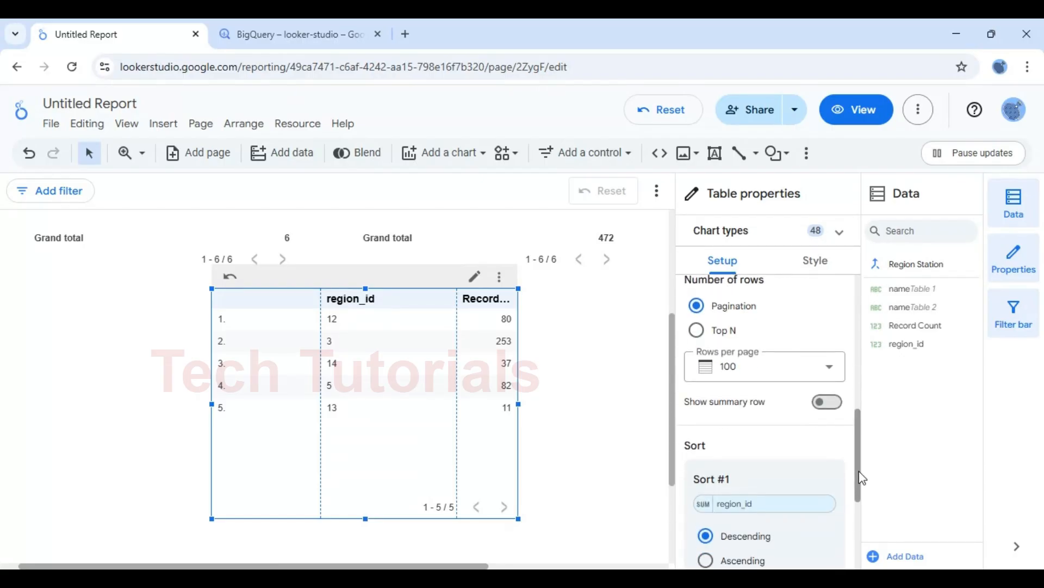
{"action": "left_click", "coordinate": [831, 404]}
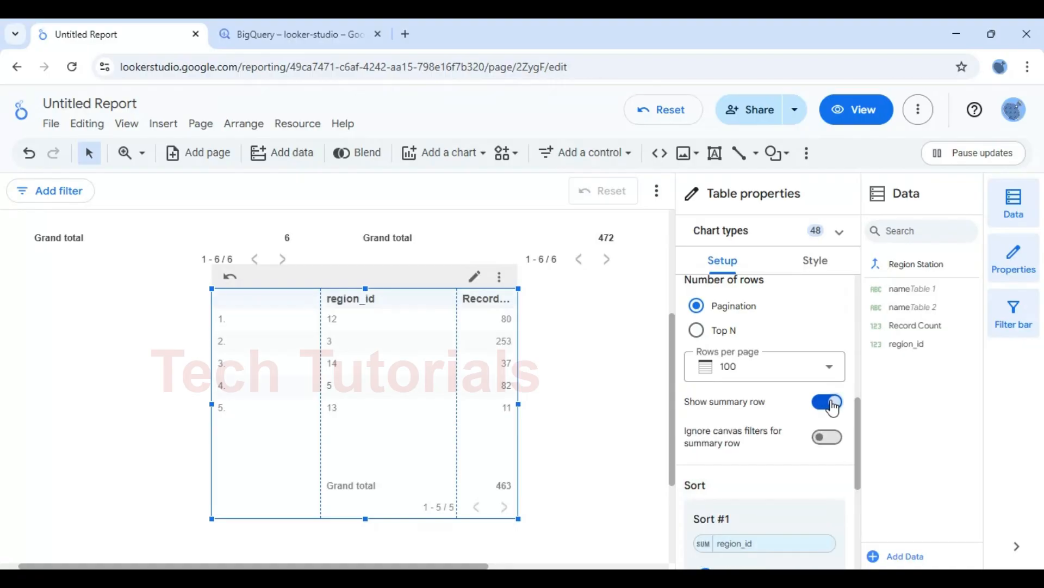
{"action": "left_click", "coordinate": [817, 261]}
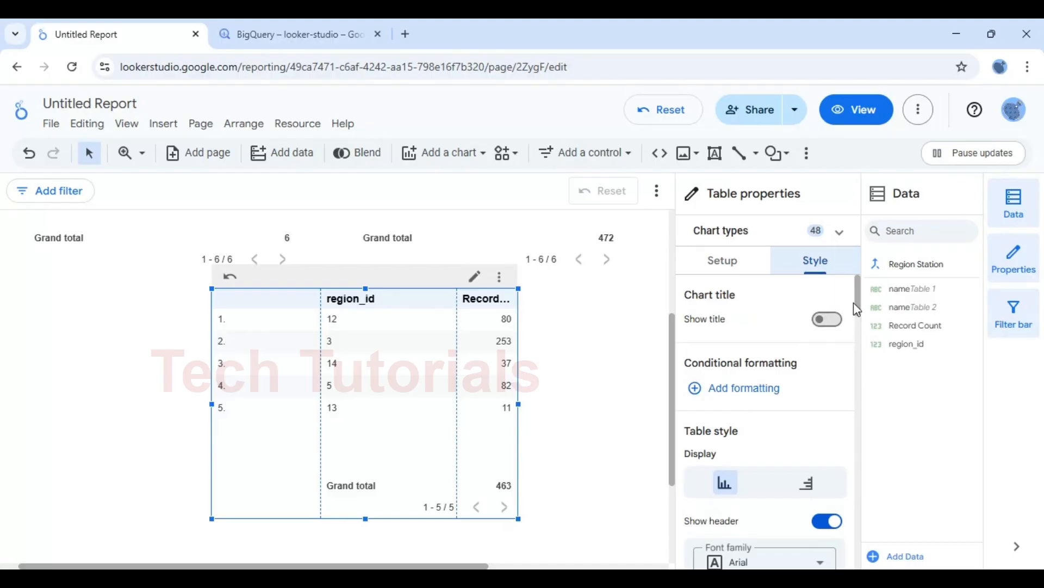
{"action": "left_click_drag", "start_coordinate": [856, 296], "coordinate": [857, 395]}
{"action": "left_click", "coordinate": [838, 460]}
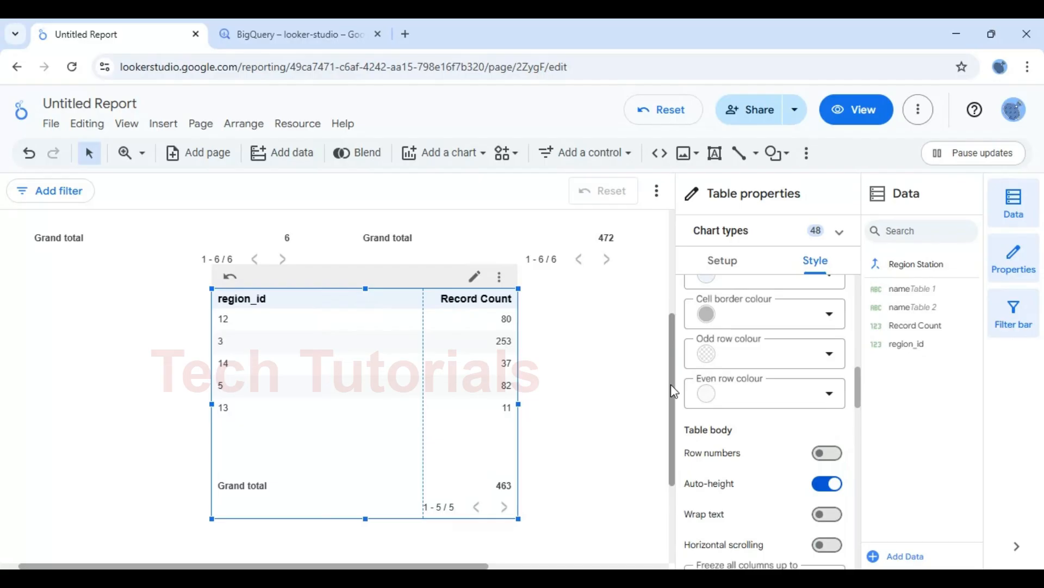
Sort the blended table by region_id in ascending order.
{"action": "scroll", "coordinate": [671, 385], "scroll_direction": "up", "scroll_amount": 1}
{"action": "left_click", "coordinate": [669, 362]}
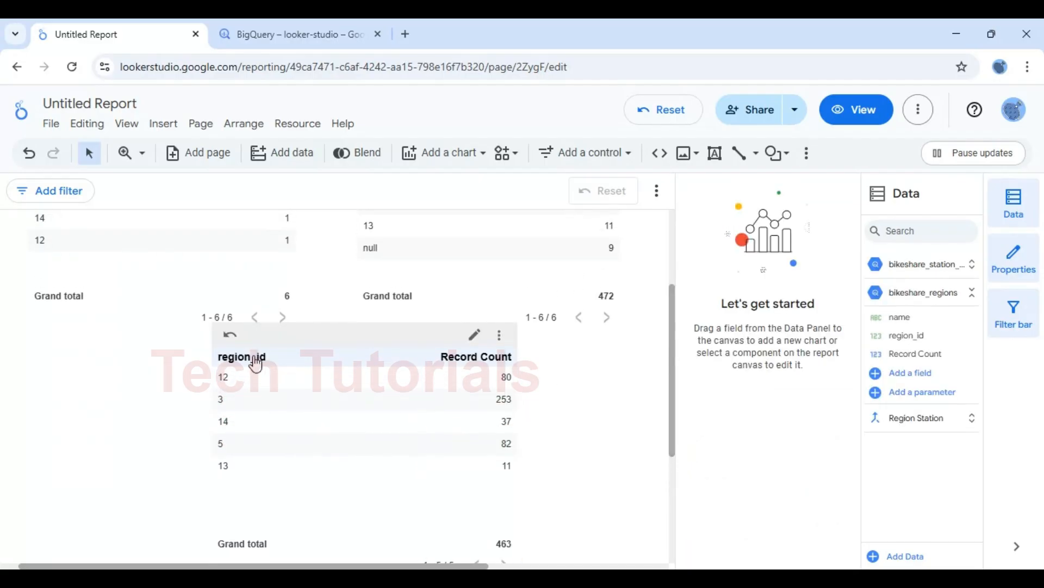
{"action": "left_click", "coordinate": [256, 363]}
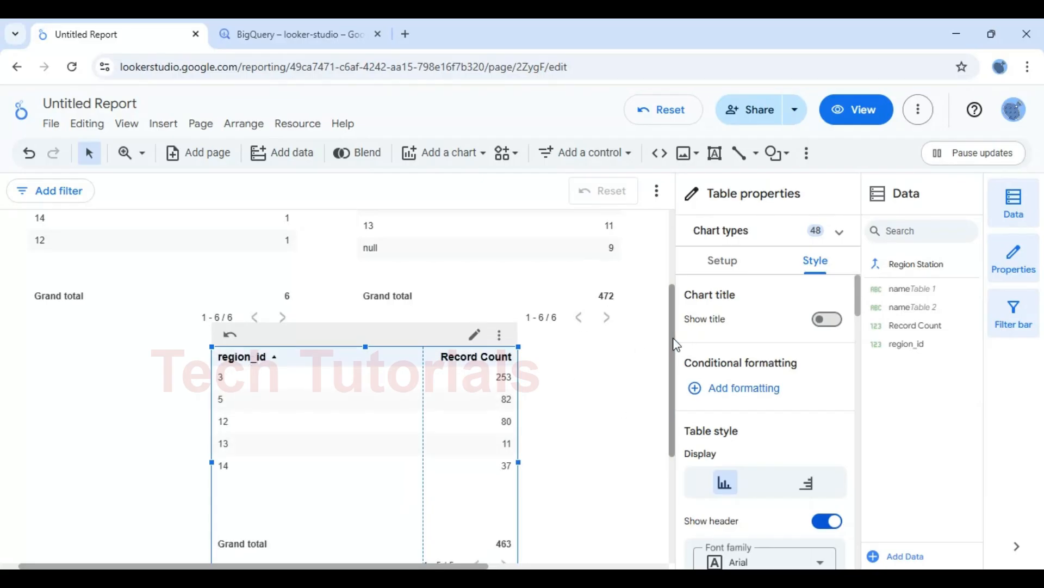
Sort the bikeshare_station_info and bikeshare_regions tables by region_id in ascending order.
{"action": "left_click_drag", "start_coordinate": [672, 336], "coordinate": [673, 286]}
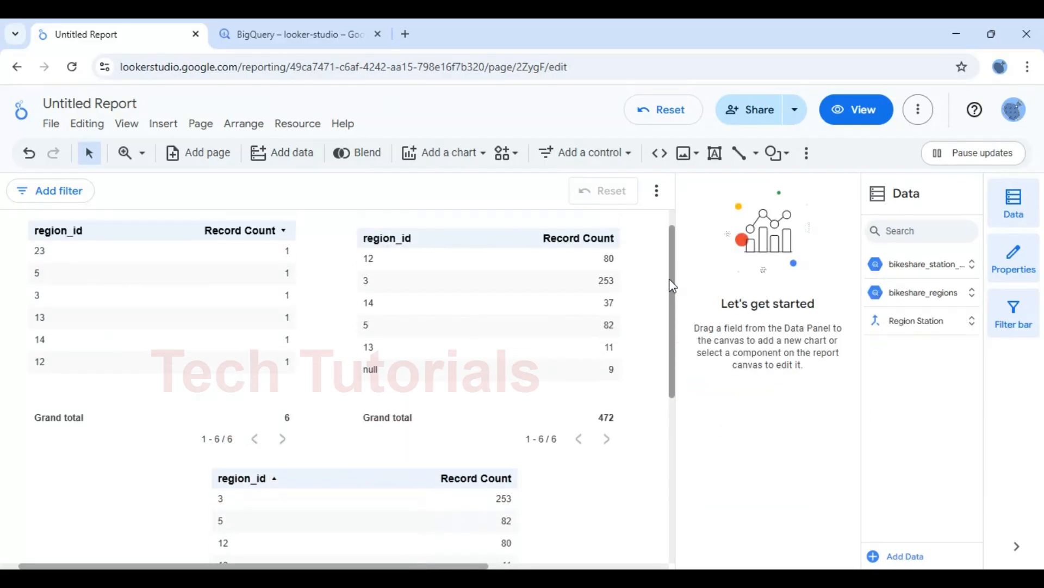
{"action": "left_click", "coordinate": [405, 245]}
{"action": "left_click", "coordinate": [405, 245]}
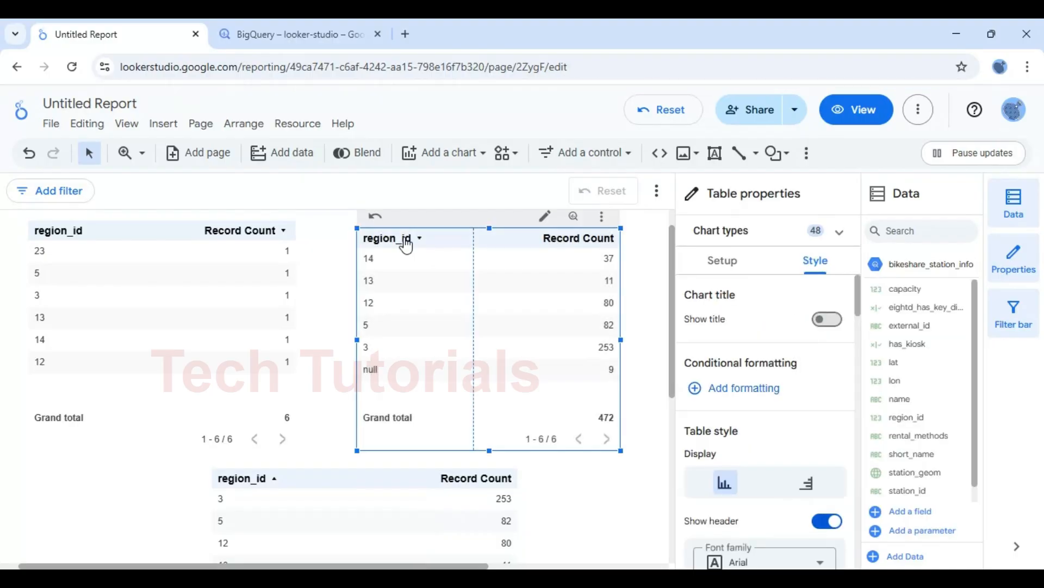
{"action": "left_click", "coordinate": [405, 245]}
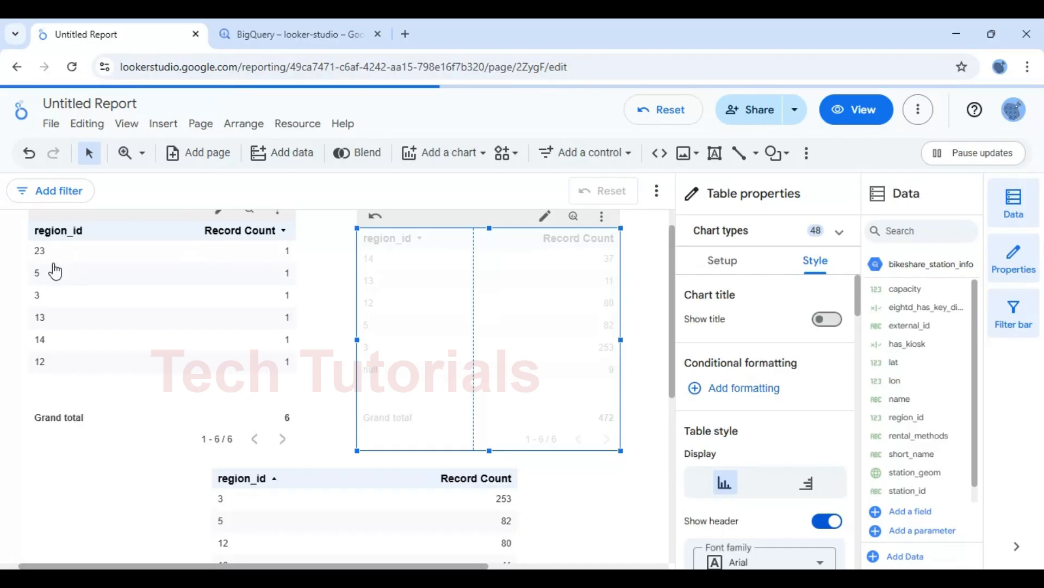
{"action": "left_click", "coordinate": [76, 238]}
{"action": "left_click", "coordinate": [76, 231]}
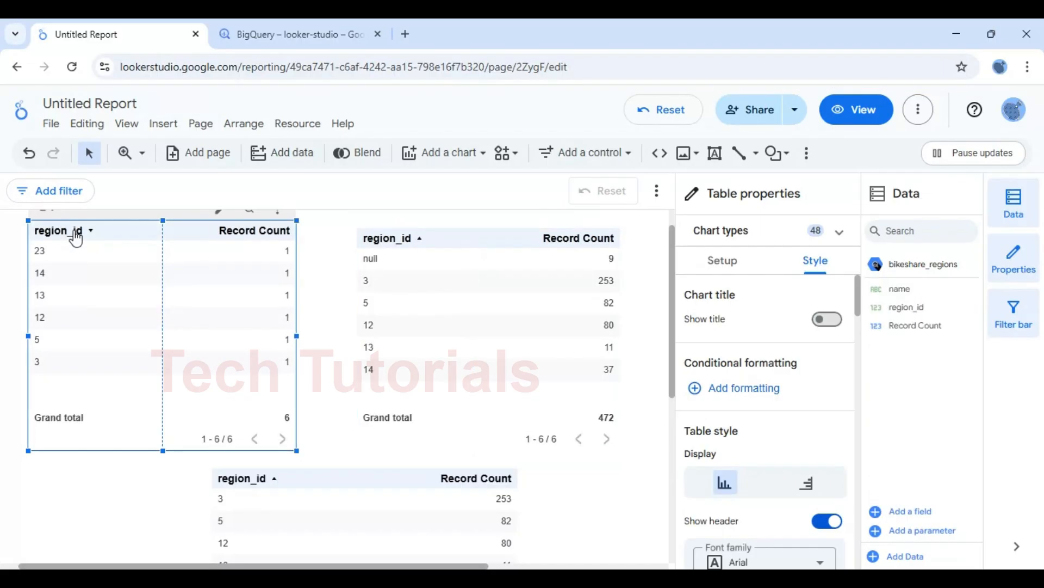
{"action": "left_click", "coordinate": [74, 235]}
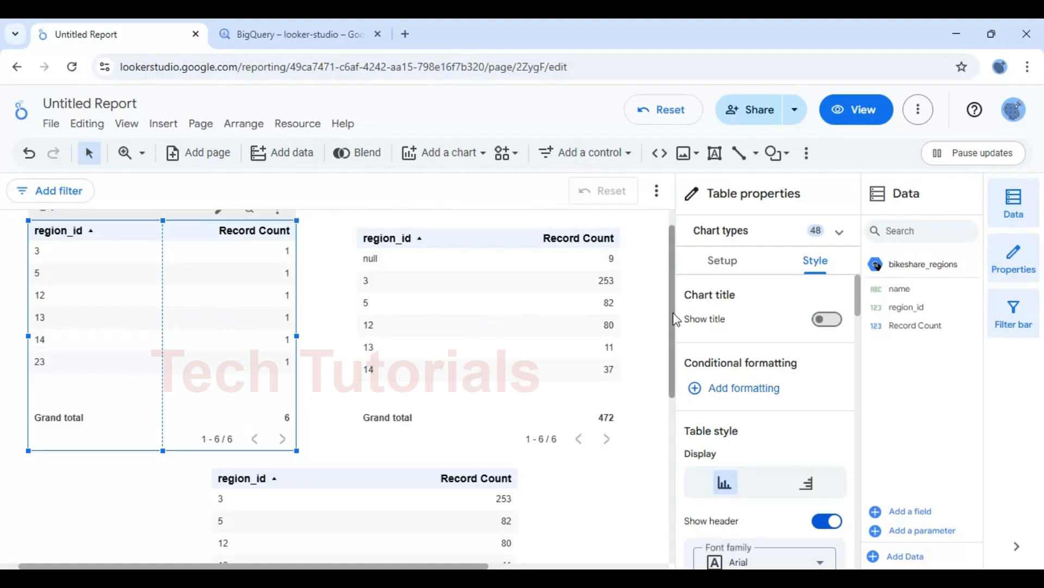
Compare the region_id rows and grand totals of the three tables, and check the fields in the Region Station blend.
{"action": "scroll", "coordinate": [677, 342], "scroll_direction": "down", "scroll_amount": 1}
{"action": "left_click_drag", "start_coordinate": [675, 335], "coordinate": [675, 326]}
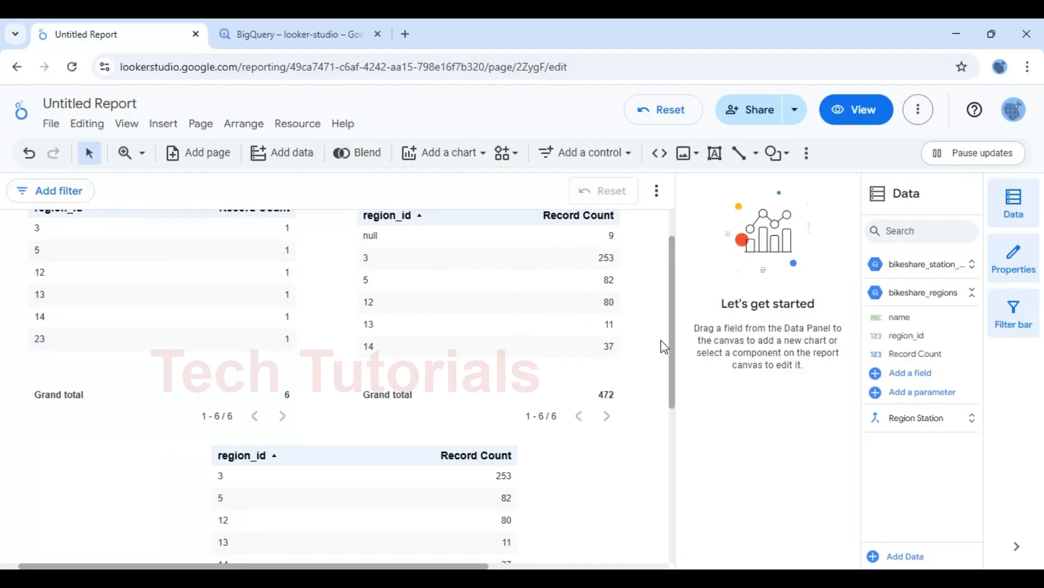
{"action": "mouse_move", "coordinate": [675, 331]}
{"action": "left_mouse_down"}
{"action": "mouse_move", "coordinate": [674, 353]}
{"action": "mouse_move", "coordinate": [675, 320]}
{"action": "left_mouse_up"}
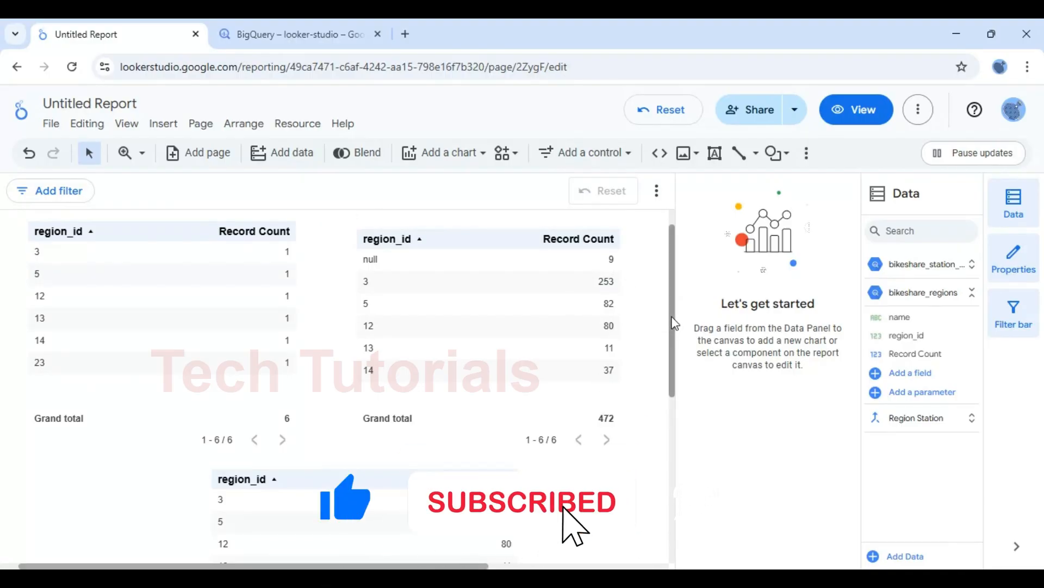
{"action": "left_click_drag", "start_coordinate": [671, 325], "coordinate": [677, 416]}
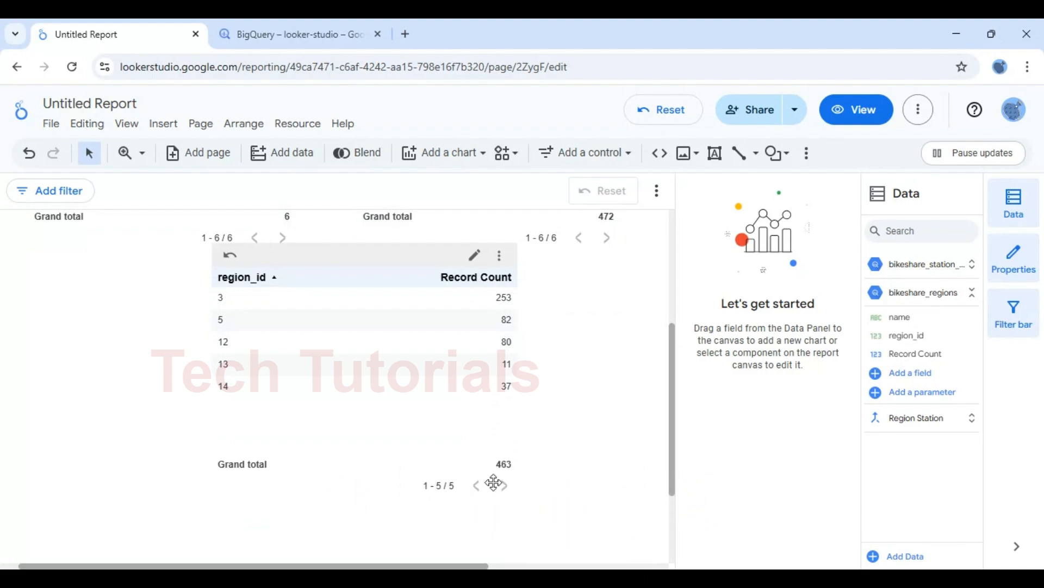
{"action": "left_click", "coordinate": [923, 427]}
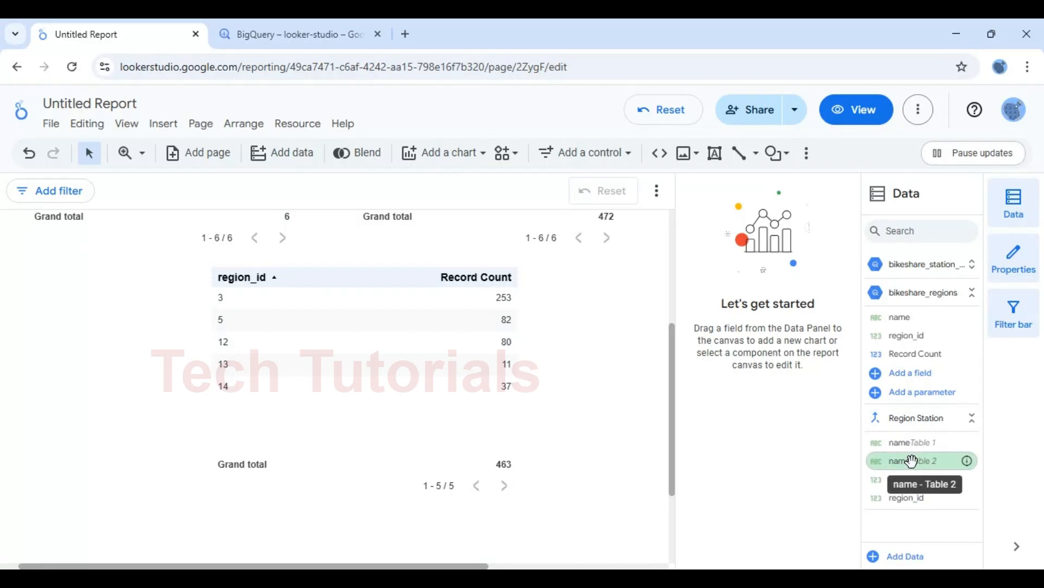
{"action": "left_click", "coordinate": [600, 383]}
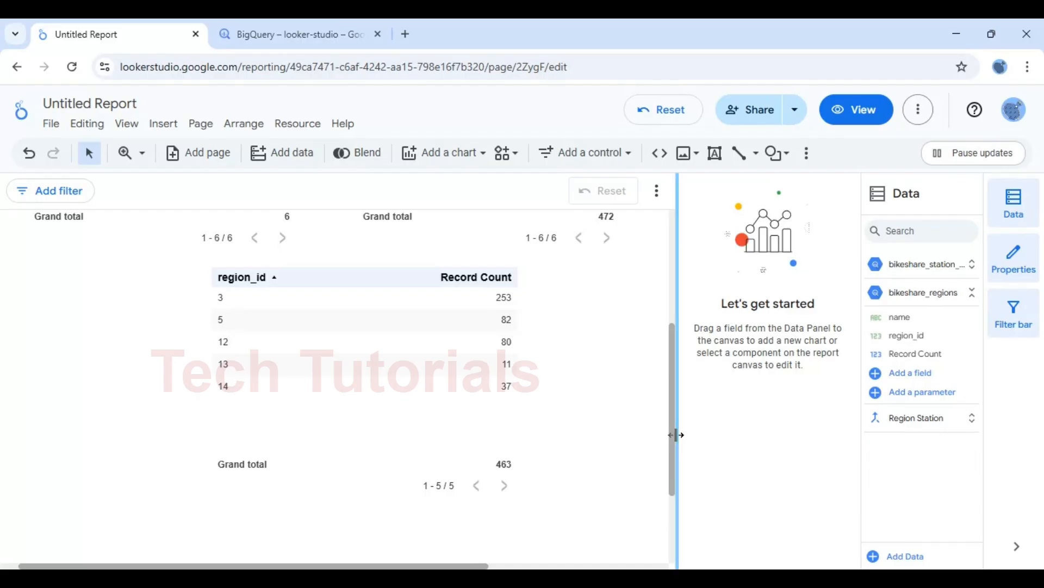
{"action": "left_click_drag", "start_coordinate": [672, 438], "coordinate": [668, 380]}
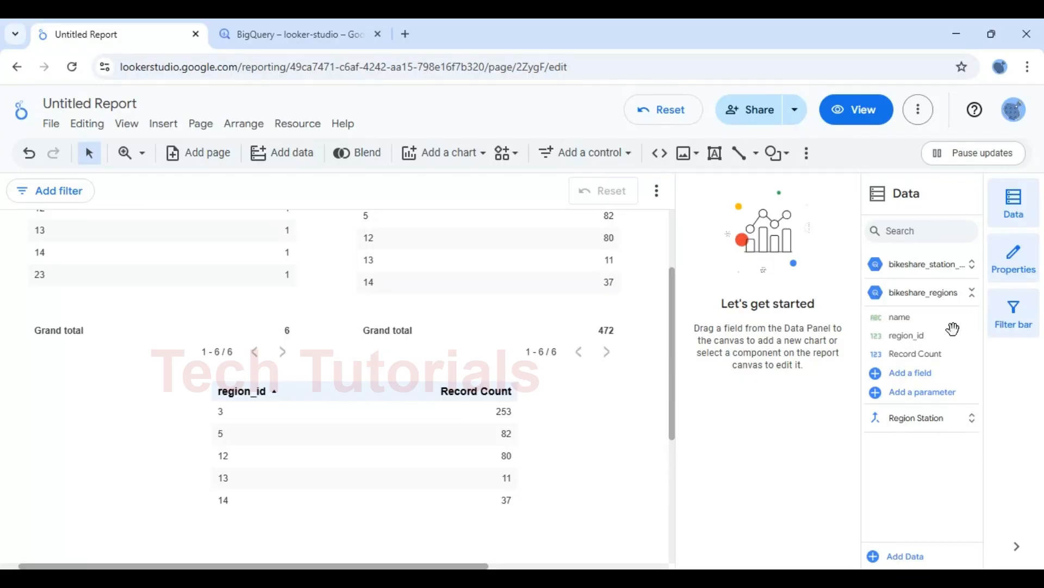